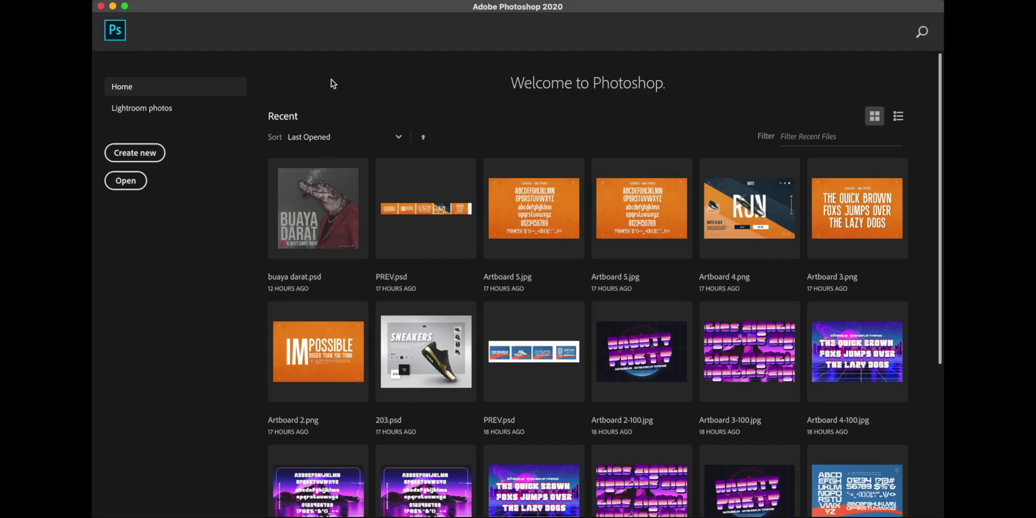
Open the New document settings from Photoshop's Home screen with Create new.
left_click(141, 153)
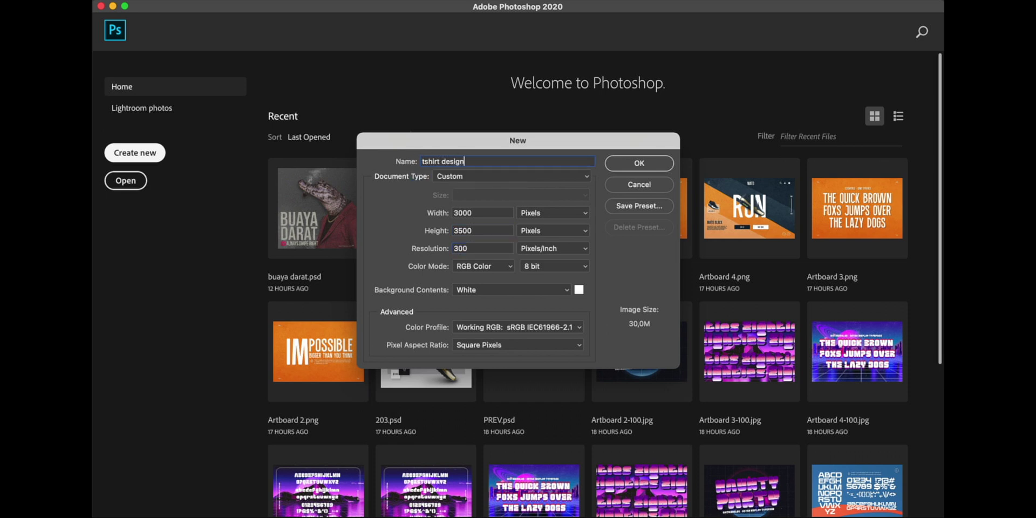
Create the 3000×3500 px, 300 ppi 'tshirt design' document and fit it to the window.
left_click(628, 170)
left_click_drag(516, 231, 435, 231)
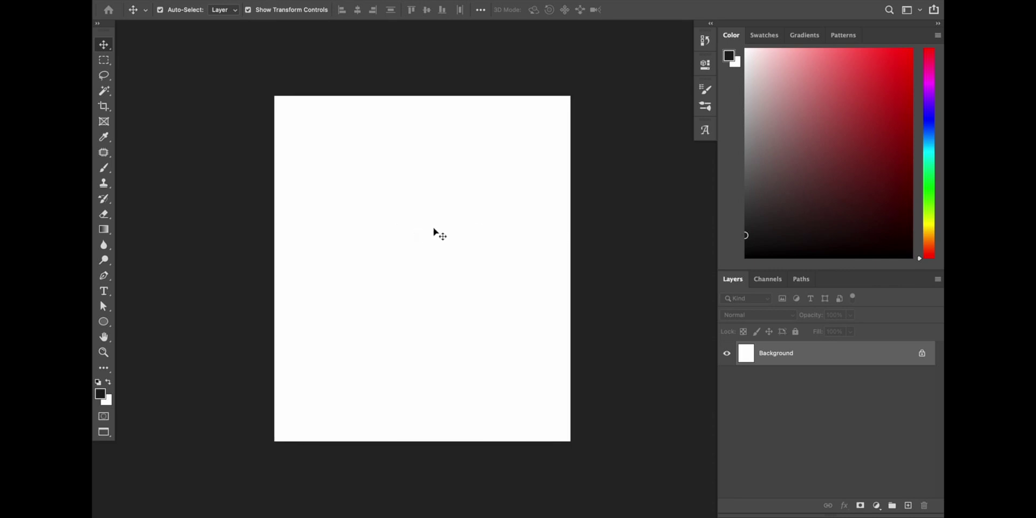
key("super+0")
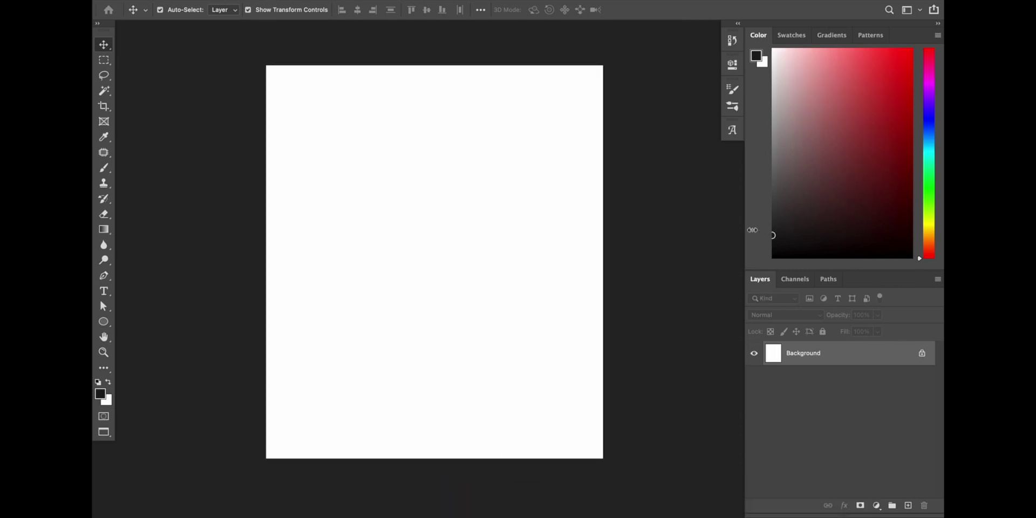
Place the bomb, grenade and brain PNGs from the asset folder onto the canvas.
left_click(197, 491)
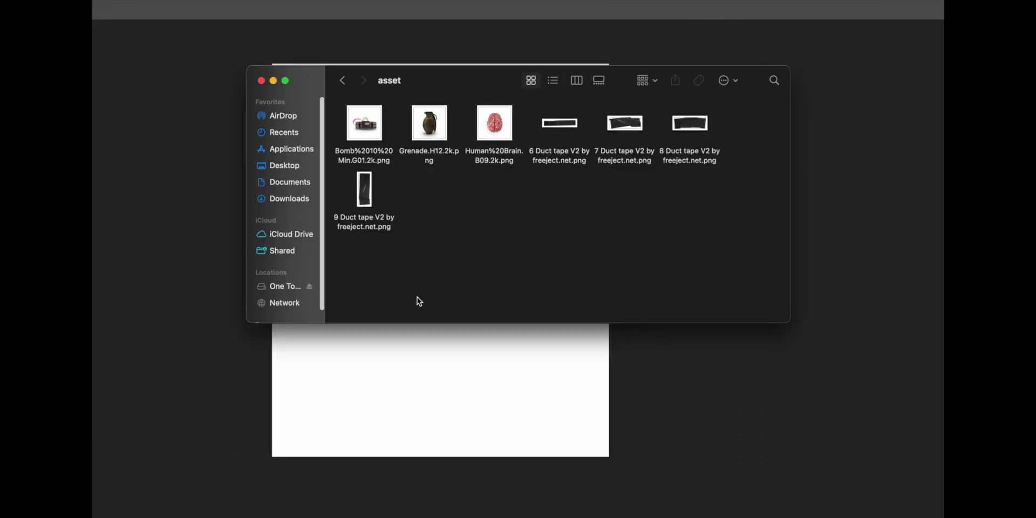
left_click_drag(487, 164, 451, 347)
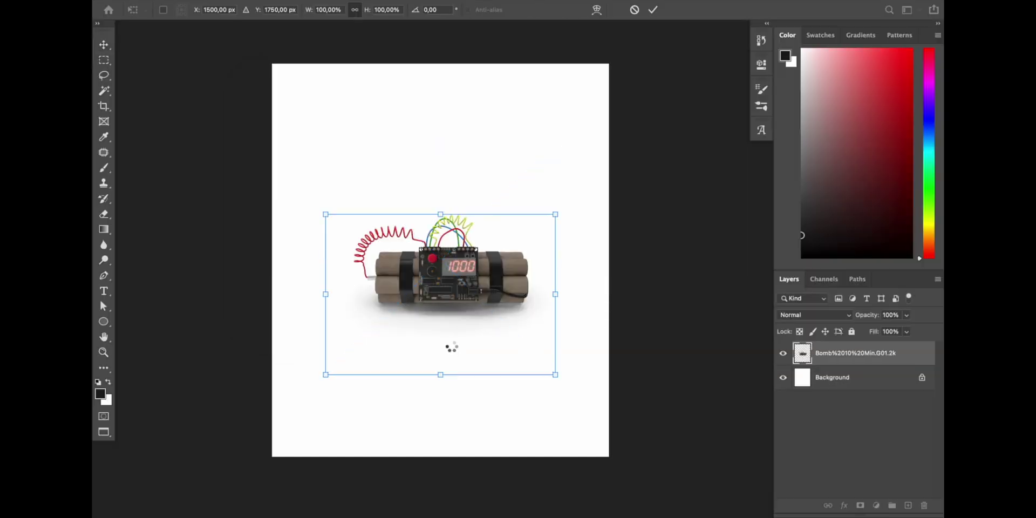
key("Return")
key("Return")
Rename the layers BRAIN, GRENADE and TNT, hide TNT, and move GRENADE above BRAIN.
key("Return")
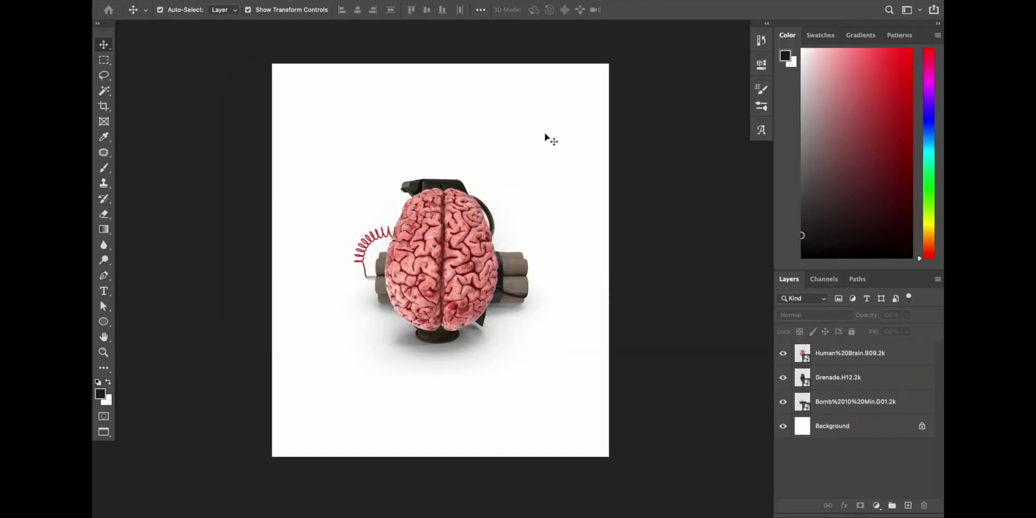
double_click(829, 352)
key("Return")
left_click(840, 376)
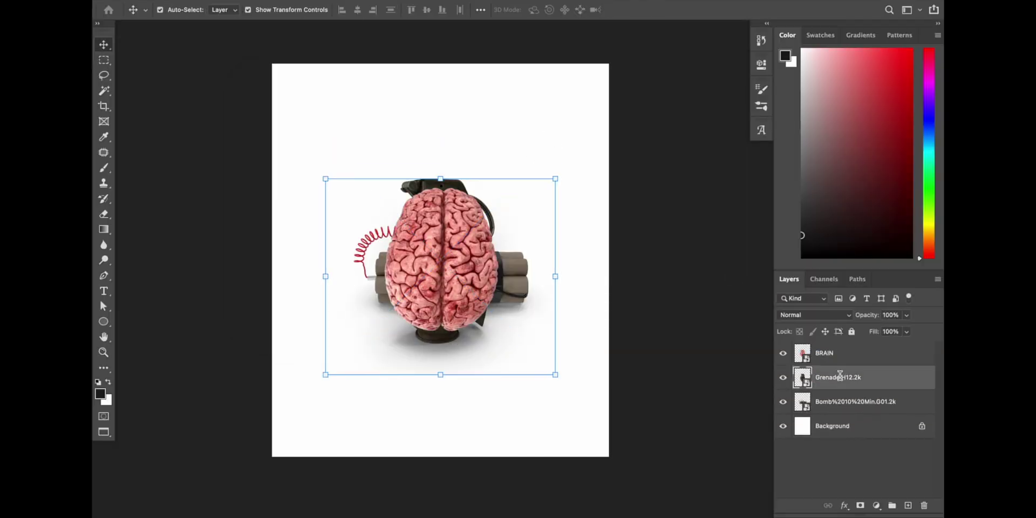
double_click(852, 401)
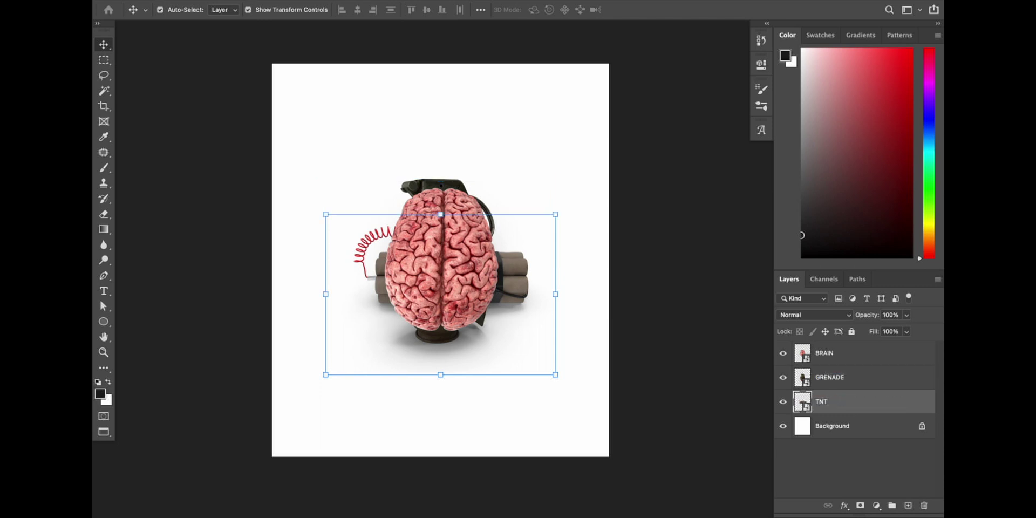
left_click(783, 402)
left_click(827, 372)
key("ctrl+bracketright")
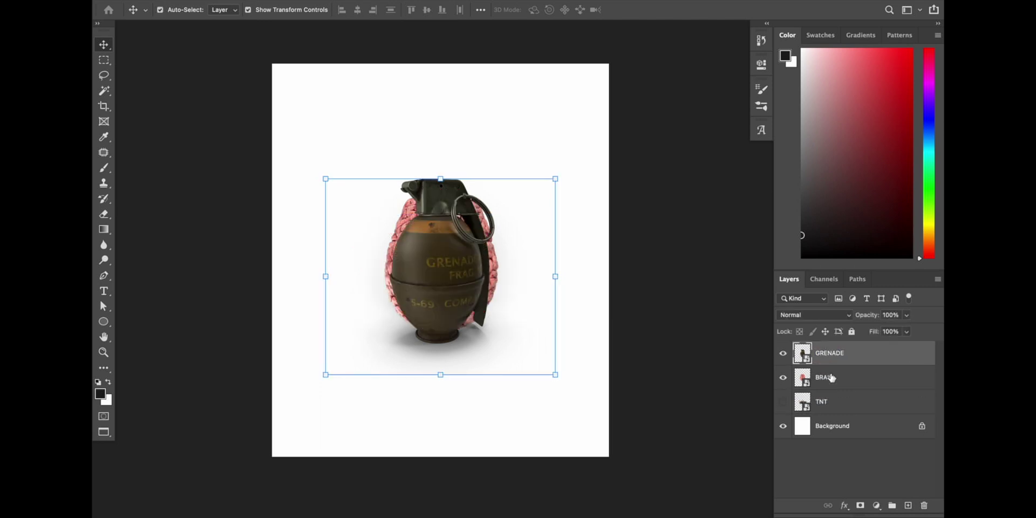
Enlarge the grenade to about 123% and nudge it slightly up and right.
left_click(556, 180)
left_click_drag(555, 144, 585, 107, "alt")
left_click_drag(435, 276, 439, 267)
key("Return")
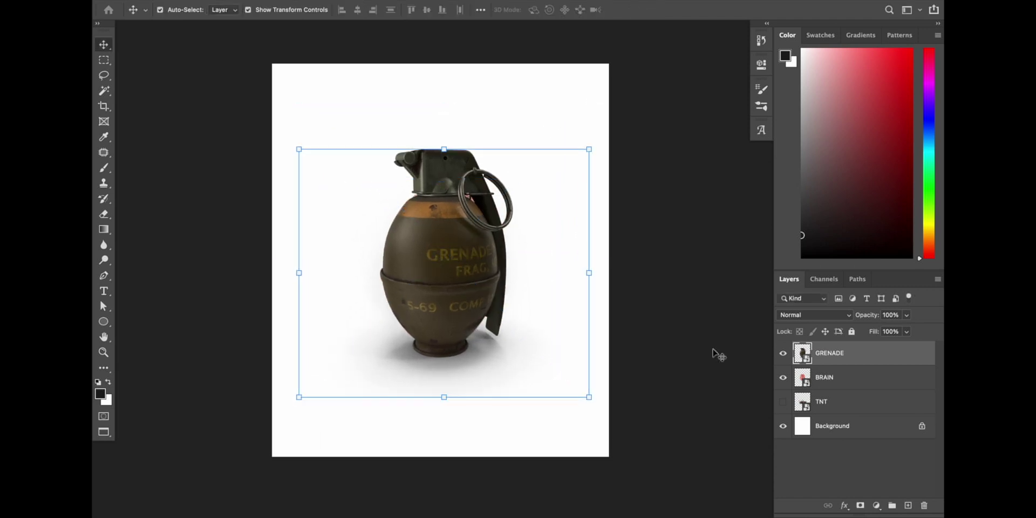
Lower the grenade's fill to 71% and rescale it to line up with the brain.
left_click(830, 377)
left_click(844, 353)
left_click(907, 332)
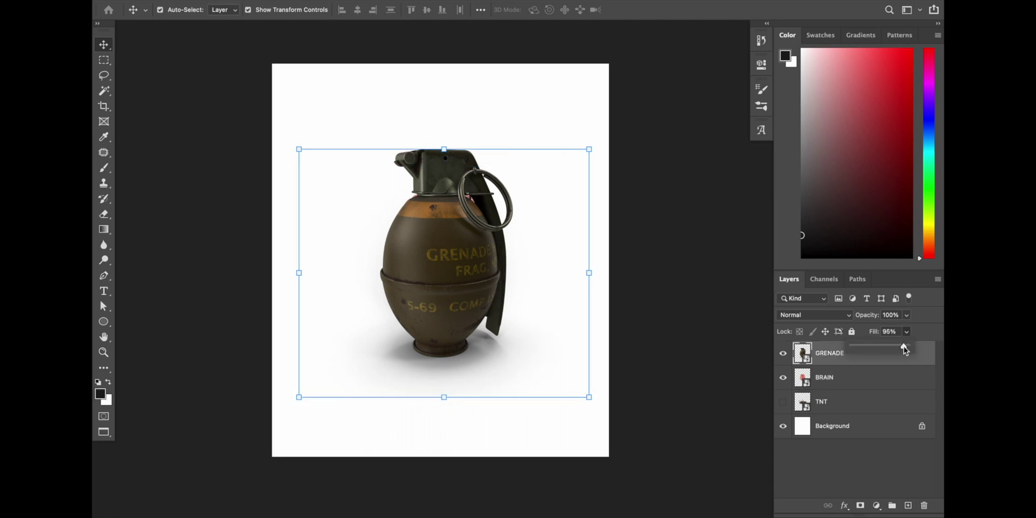
left_click_drag(905, 349, 890, 346)
scroll(451, 285, "up", 1)
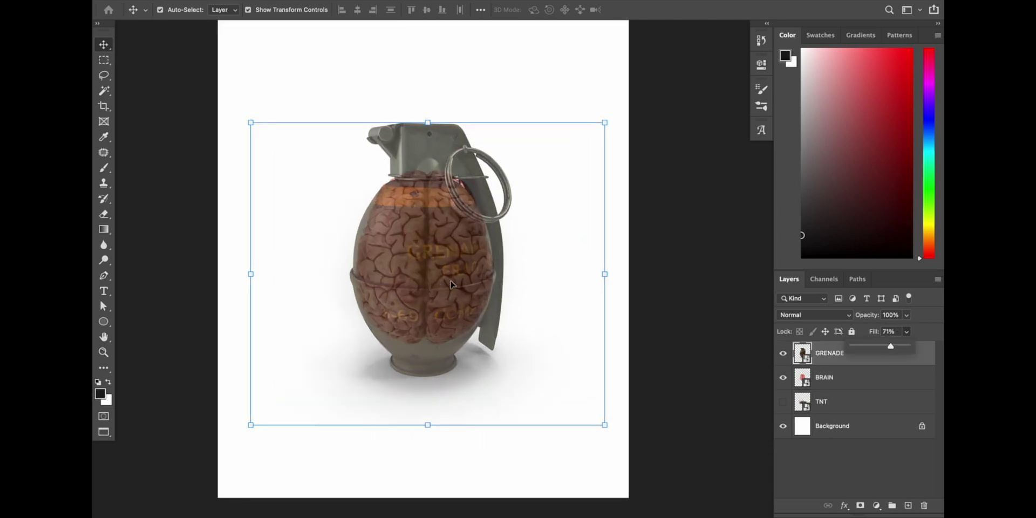
scroll(451, 284, "up", 1)
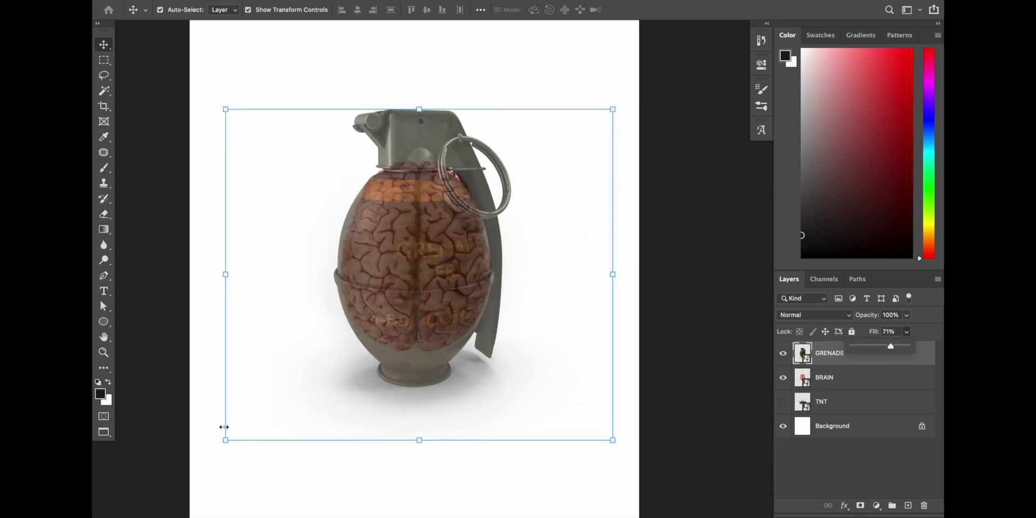
key("ctrl+t")
left_click_drag(228, 437, 231, 437)
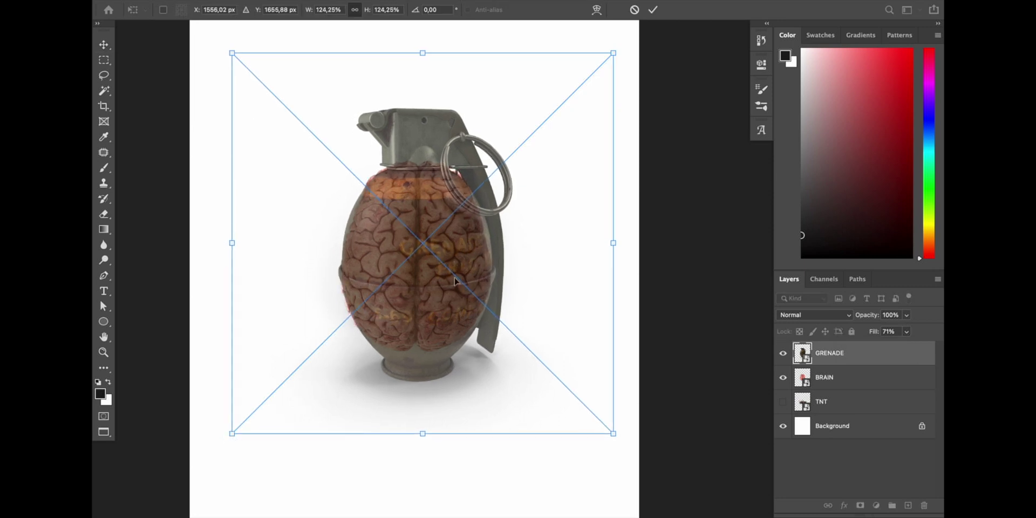
left_click_drag(613, 54, 611, 53)
key("Return")
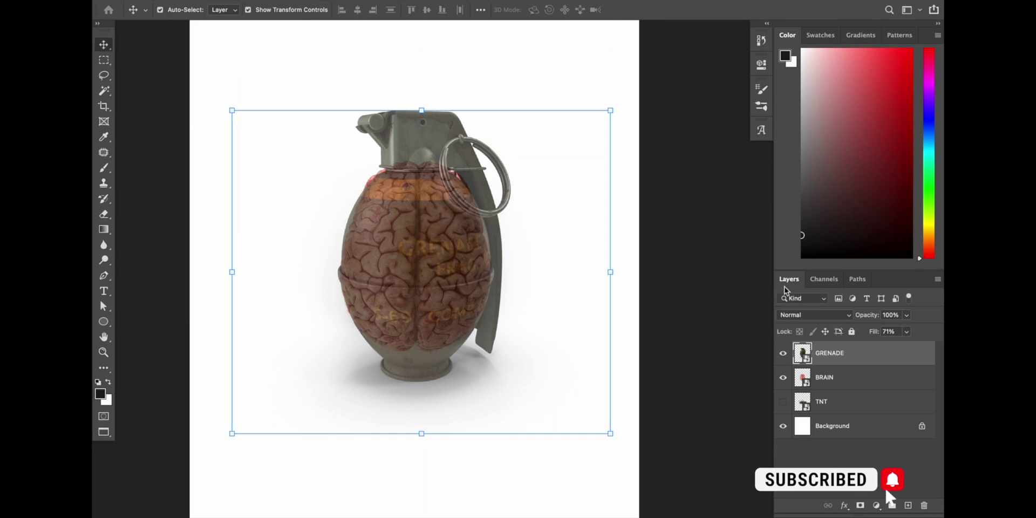
Hide the BRAIN layer, restore the grenade's fill to 100%, and deselect it.
left_click(783, 377)
key("shift+0")
left_click(646, 249)
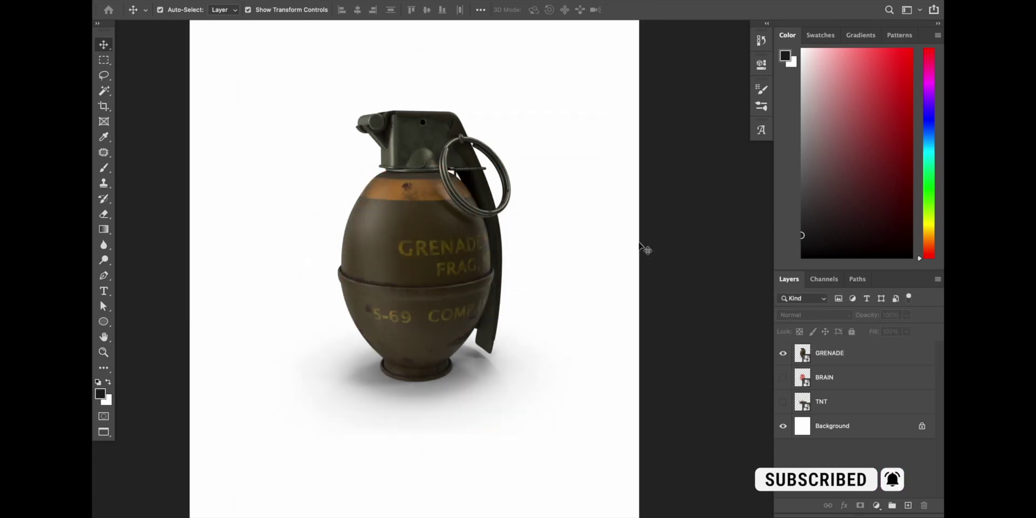
Trace the grenade's outline with the Pen tool and convert the path to a selection.
key("p")
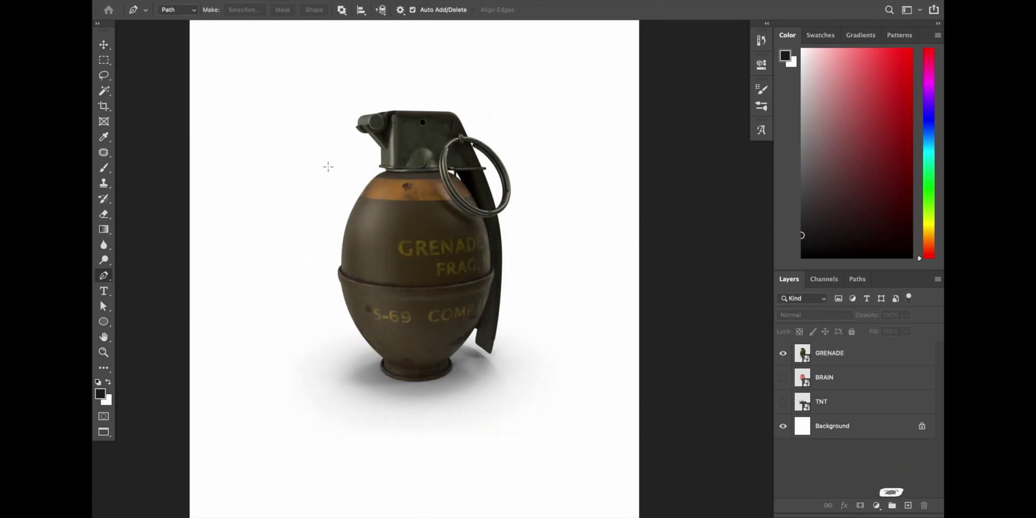
scroll(403, 174, "up", 6)
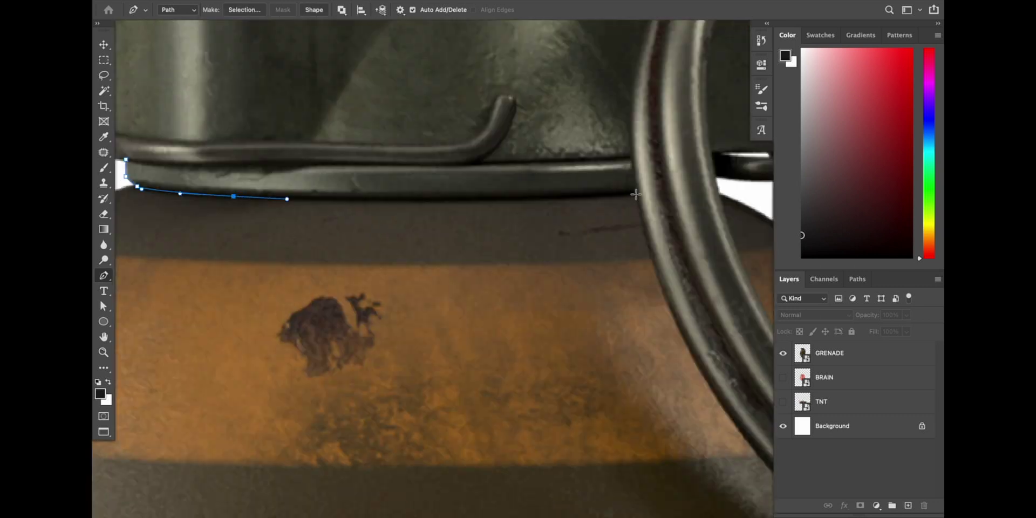
scroll(636, 194, "down", 15)
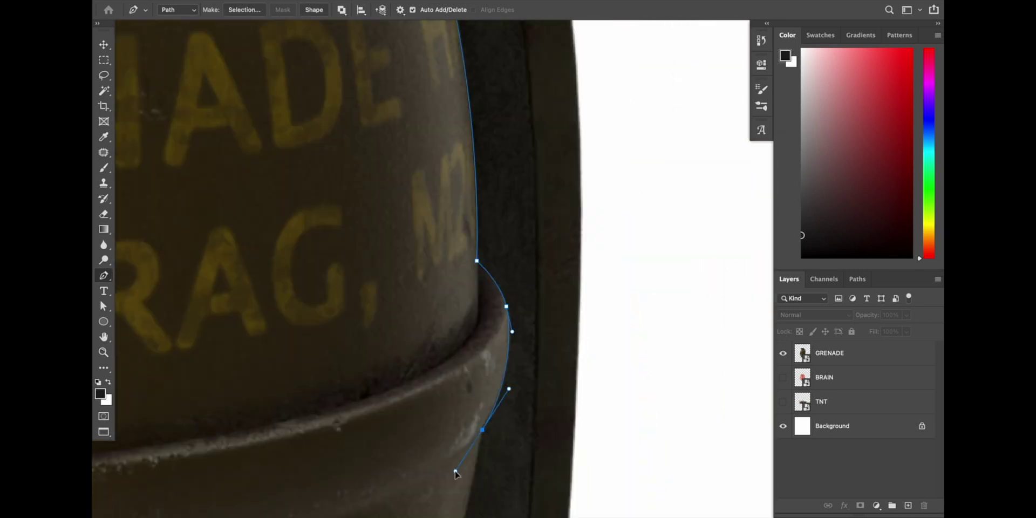
left_click(440, 431)
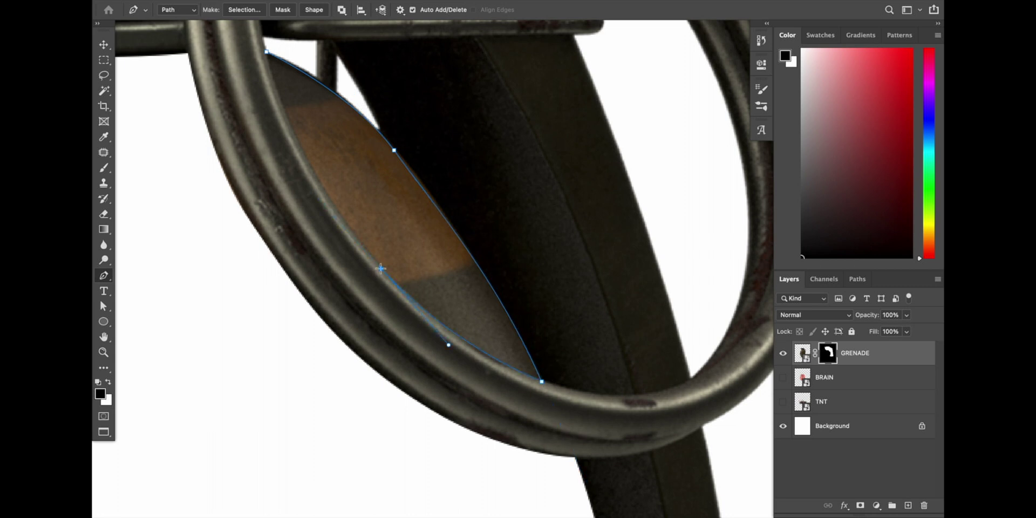
key("ctrl+Return")
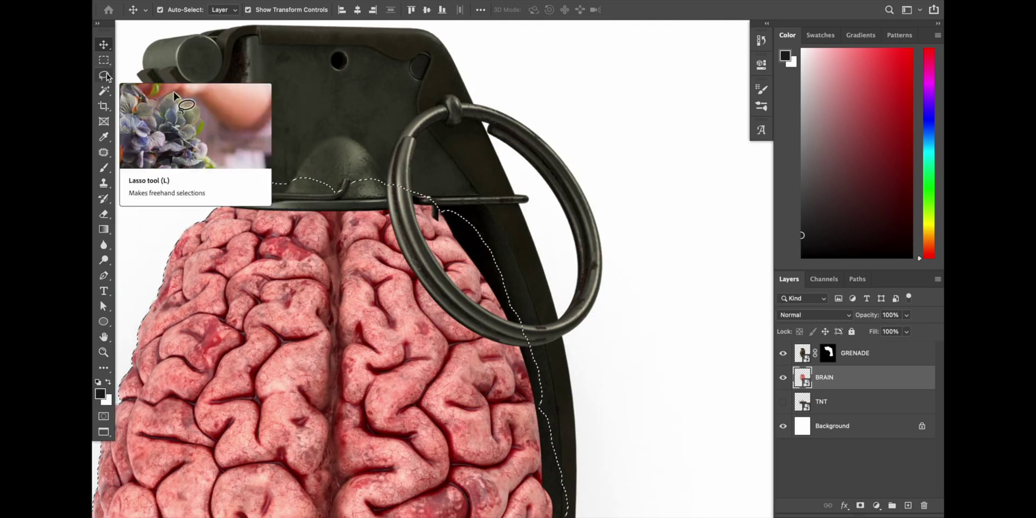
Refine the grenade mask with the Lasso and stretch the brain taller to 105.66%.
scroll(302, 215, "up", 2)
scroll(282, 169, "up", 4)
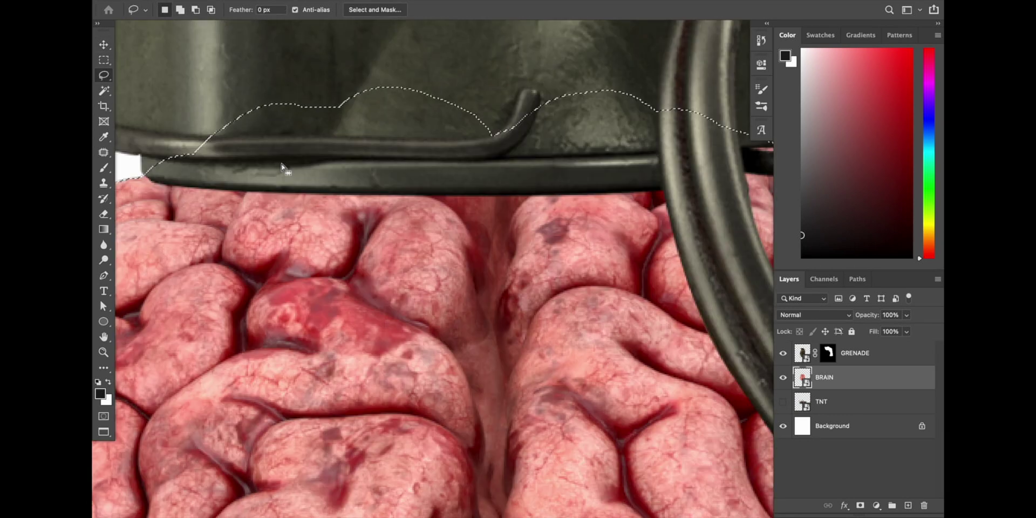
key("shift+l")
scroll(743, 183, "up", 2)
scroll(432, 259, "right", 5)
scroll(432, 259, "up", 2)
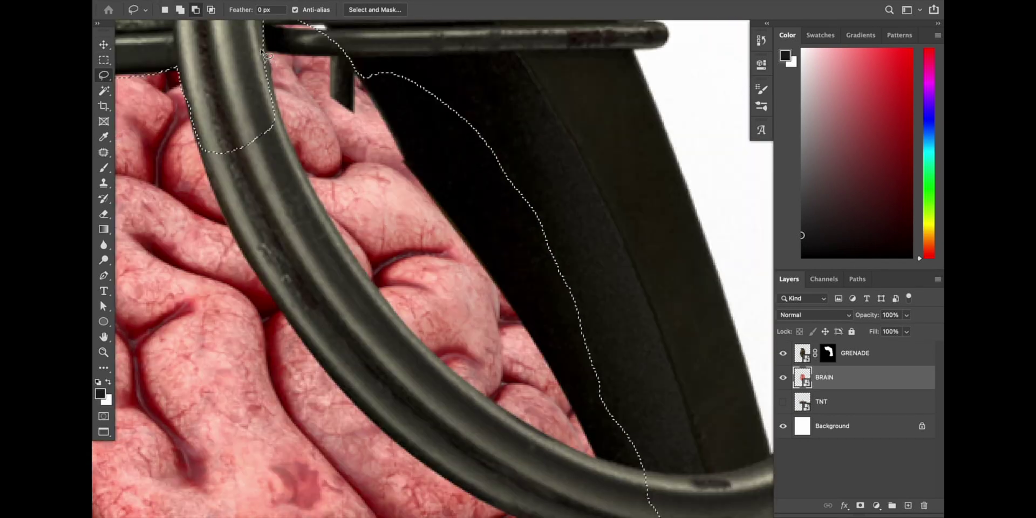
scroll(397, 341, "up", 2)
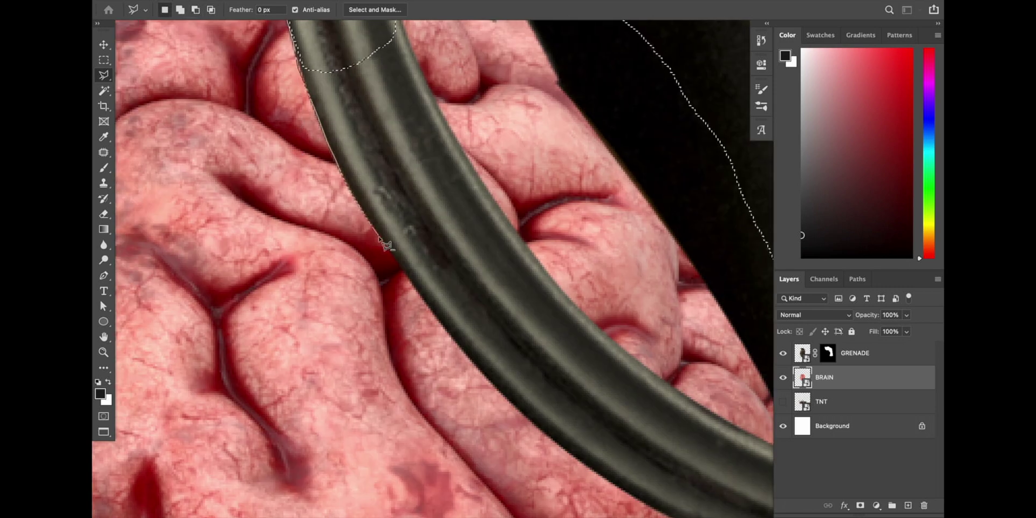
scroll(362, 61, "down", 3)
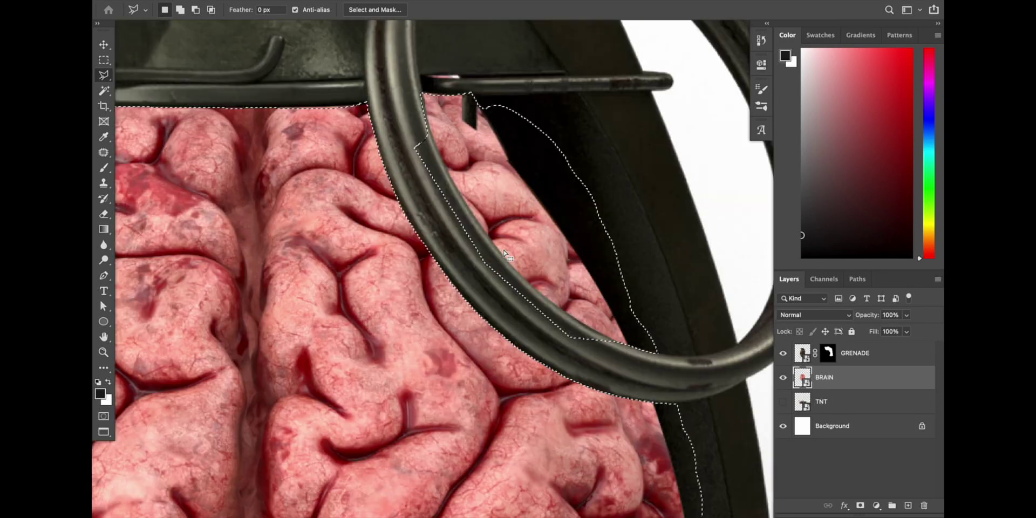
scroll(308, 154, "up", 2)
scroll(309, 154, "down", 2)
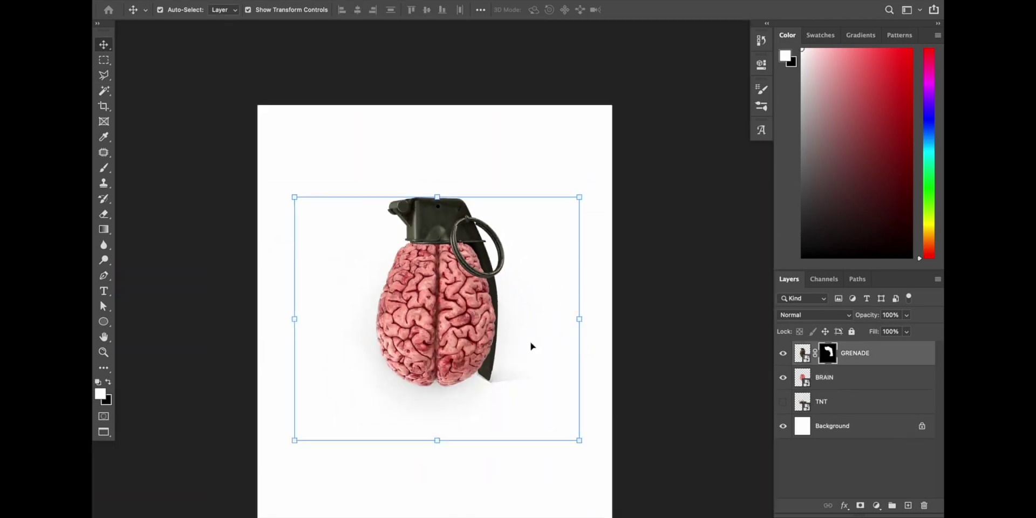
left_click_drag(446, 417, 451, 430)
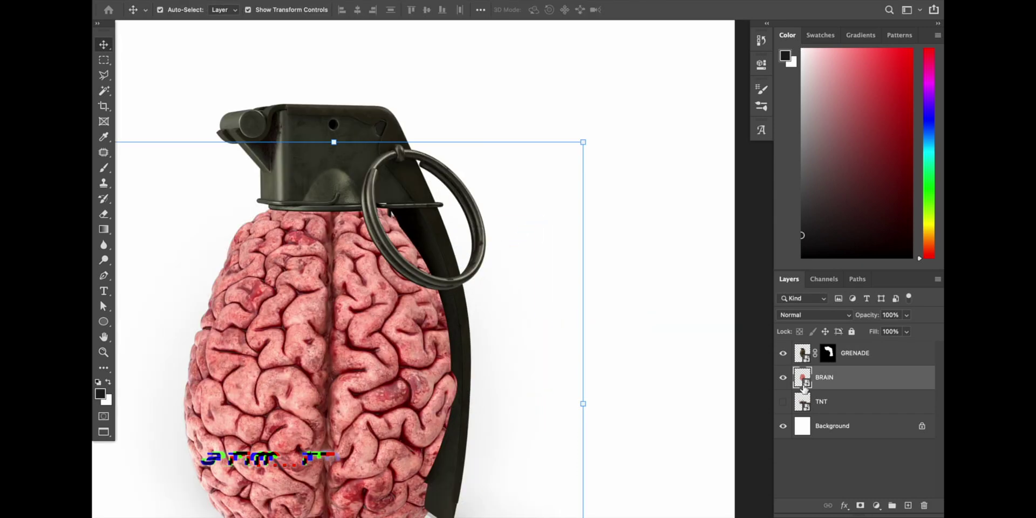
scroll(274, 170, "up", 2)
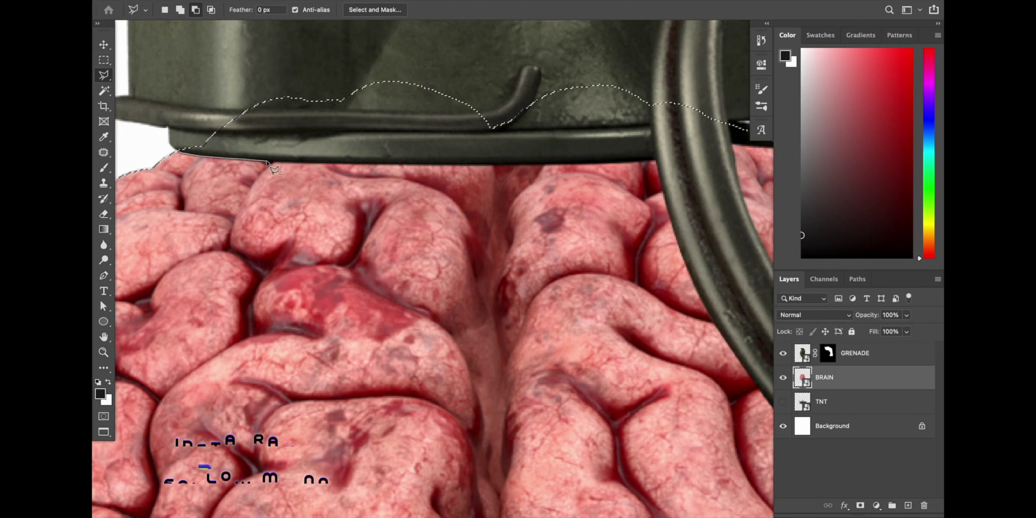
scroll(664, 168, "down", 5)
scroll(504, 138, "down", 3)
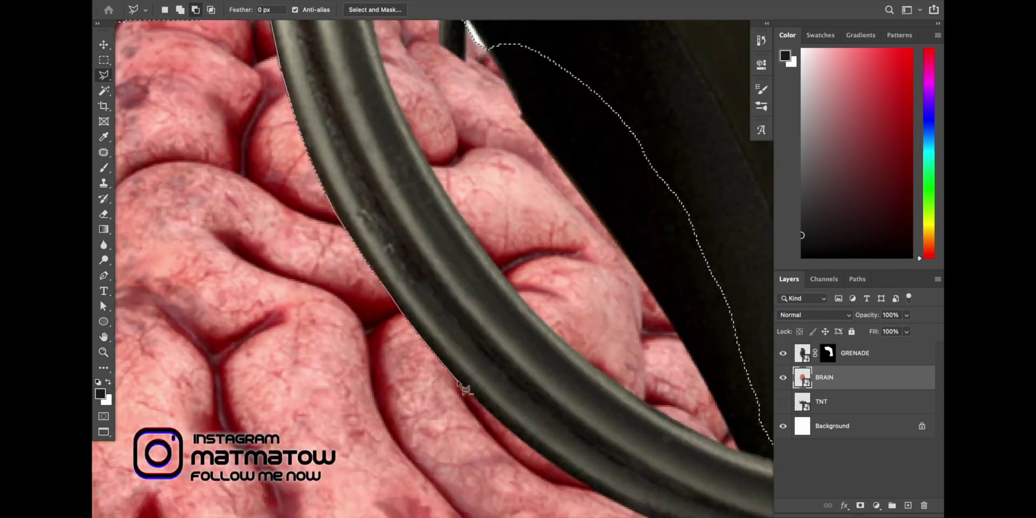
scroll(464, 394, "down", 3)
scroll(545, 327, "up", 10)
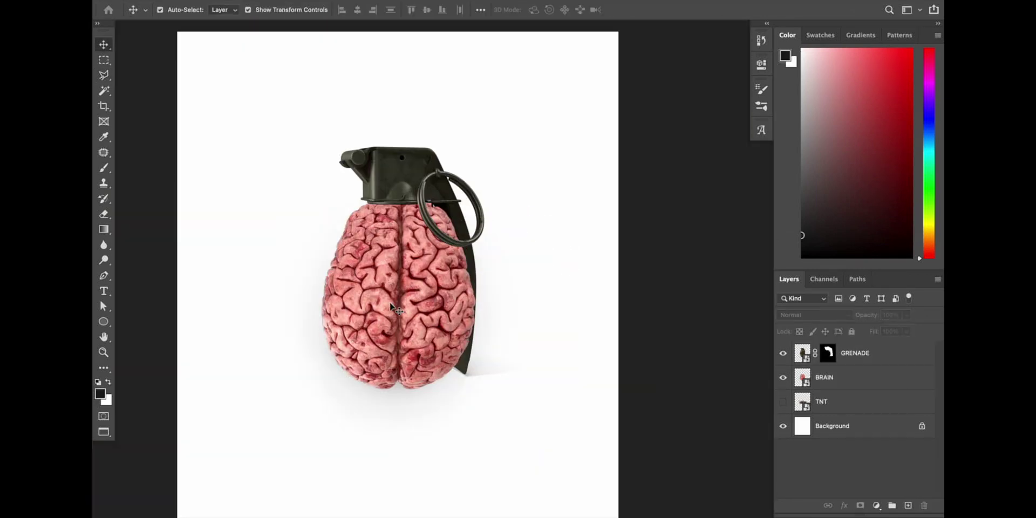
Move the TNT layer to the top, show it, and trace the timer board's lower outline.
left_click_drag(837, 414, 834, 348)
scroll(437, 341, "up", 2)
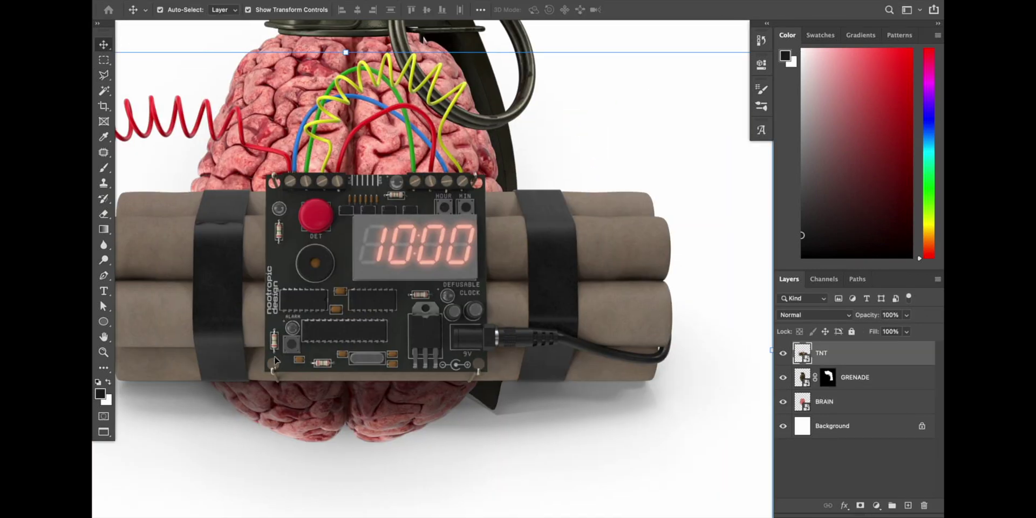
scroll(155, 373, "up", 3)
scroll(378, 323, "down", 3)
key("p")
left_click(289, 388)
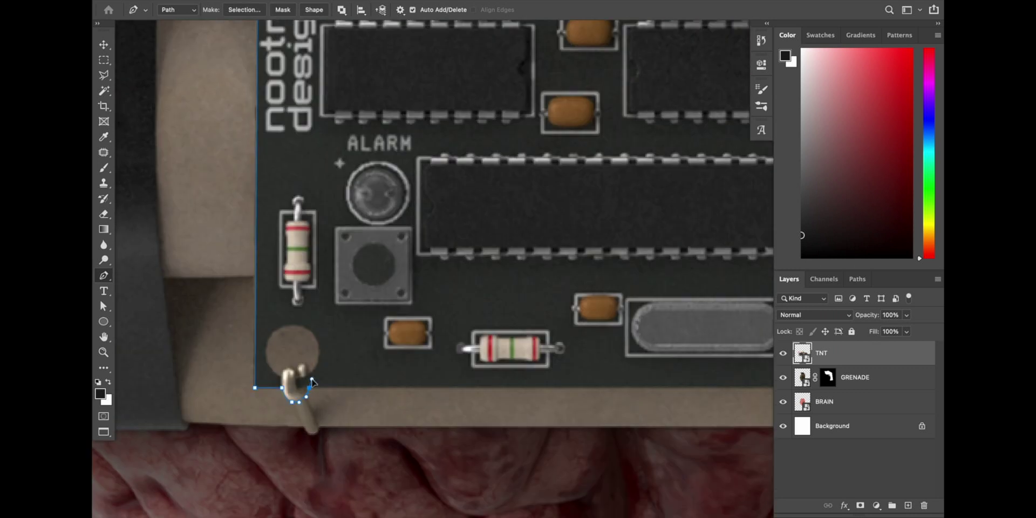
scroll(377, 351, "down", 2)
left_click(627, 328)
scroll(643, 341, "up", 3)
left_click(592, 382)
left_click(605, 384)
left_click(609, 366)
left_click(615, 351)
left_click(691, 224)
scroll(568, 233, "up", 2)
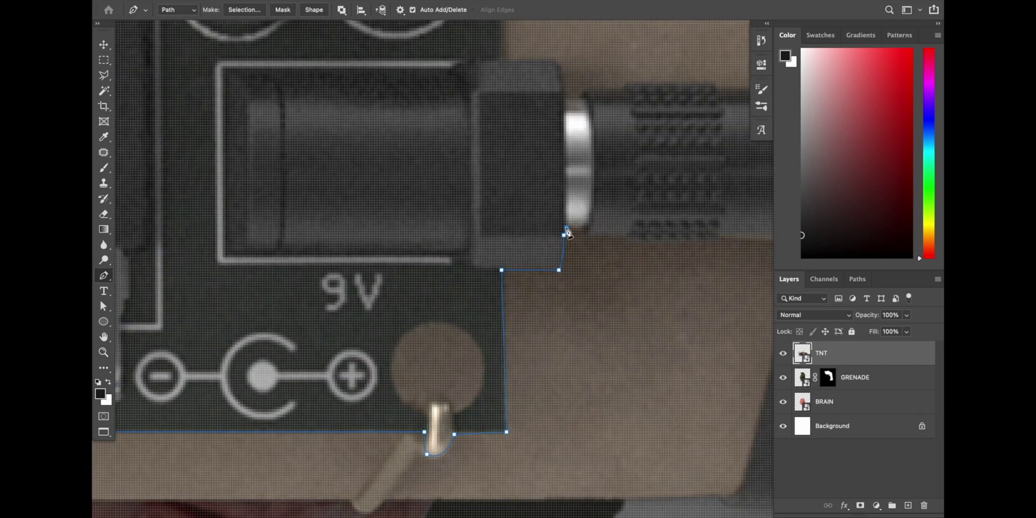
left_click(626, 238)
left_click(636, 240)
left_click(718, 237)
scroll(626, 233, "down", 1)
scroll(628, 227, "down", 2)
left_click_drag(446, 261, 467, 266)
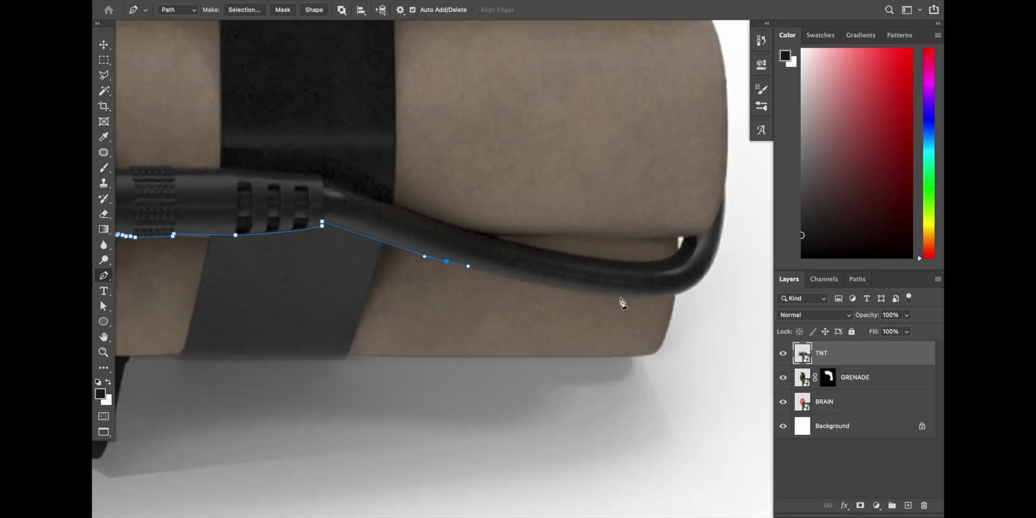
Trace the cable and grip back to the start and mask TNT to that outline.
scroll(692, 240, "up", 1)
left_click(447, 226)
left_click(408, 212)
left_click(324, 182)
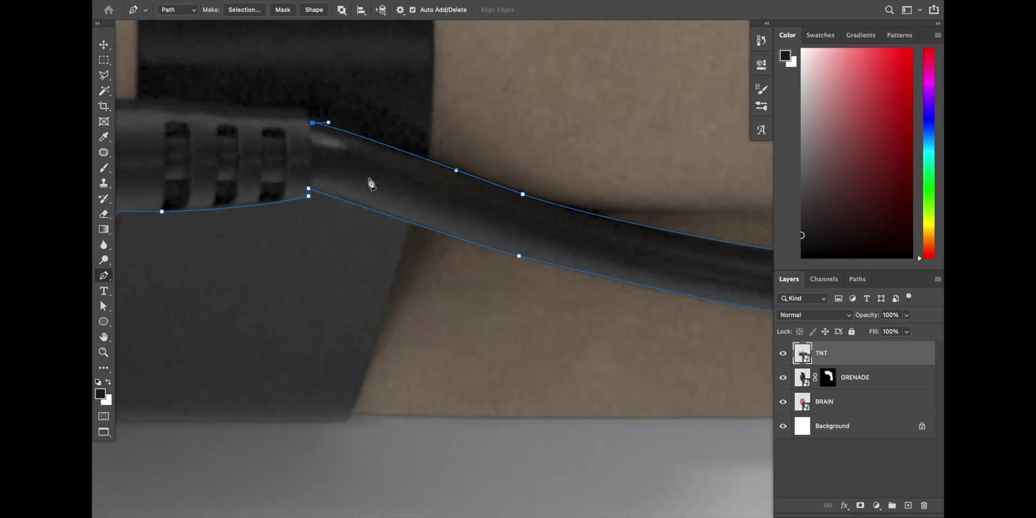
scroll(350, 206, "up", 1)
left_click(170, 166)
scroll(162, 173, "left", 3)
left_click(131, 164)
scroll(315, 195, "down", 3)
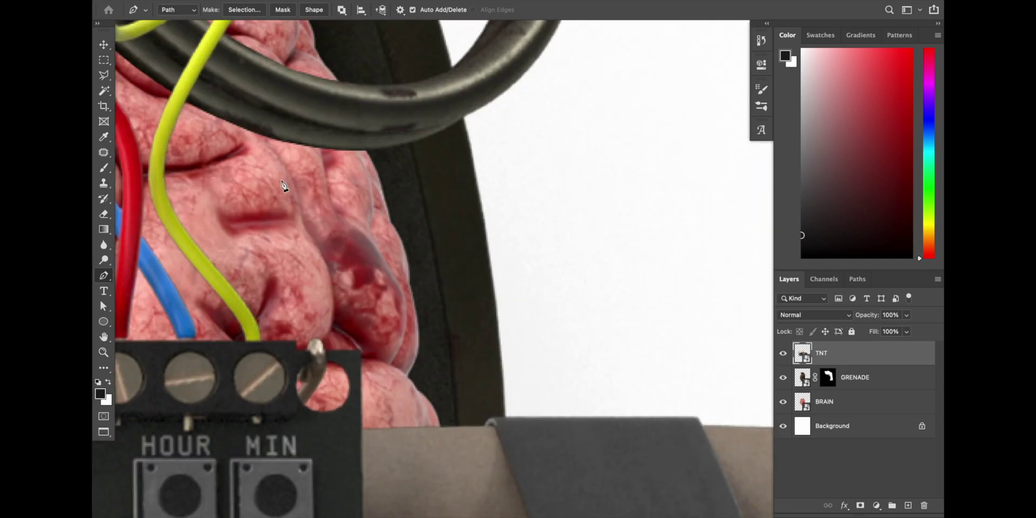
scroll(284, 405, "up", 2)
scroll(399, 295, "up", 1)
left_click_drag(399, 295, 410, 257)
scroll(417, 295, "down", 2)
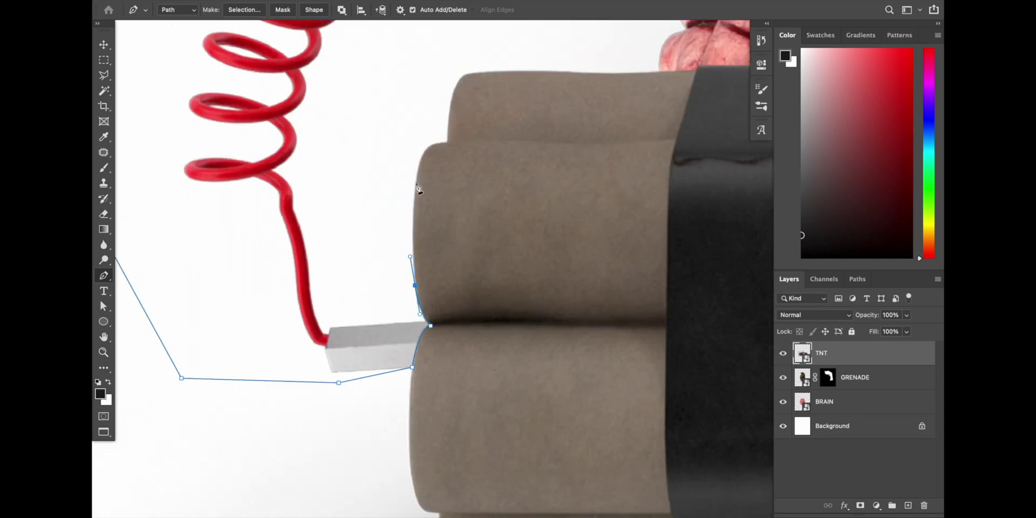
left_click(468, 76)
key("ctrl+0")
key("ctrl+Return")
Outline the red coiled cord with the Pen tool and turn it into a selection.
key("v")
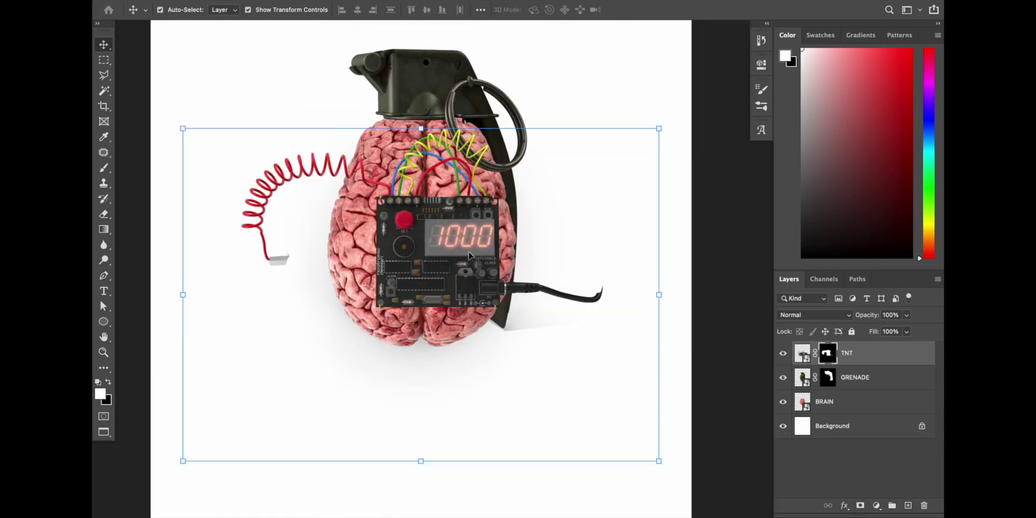
scroll(468, 255, "up", 1)
key("m")
left_click_drag(314, 167, 676, 377)
scroll(360, 186, "up", 4)
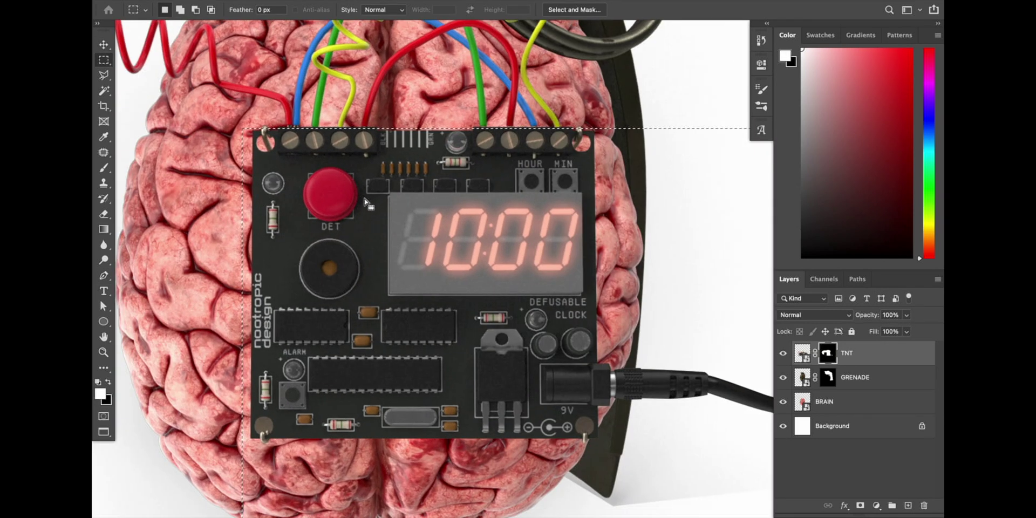
key("p")
scroll(272, 180, "up", 2)
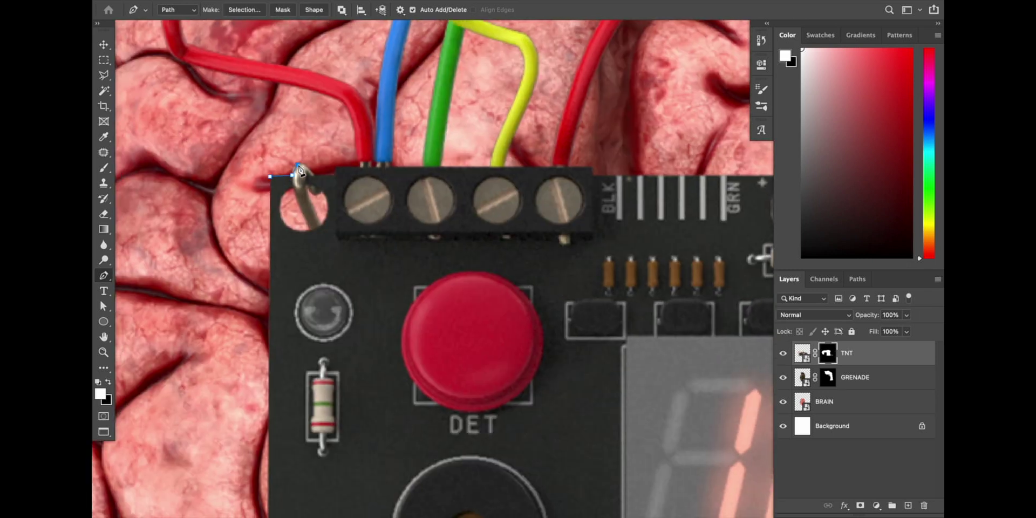
left_click(596, 173)
scroll(596, 174, "down", 5)
scroll(449, 169, "up", 6)
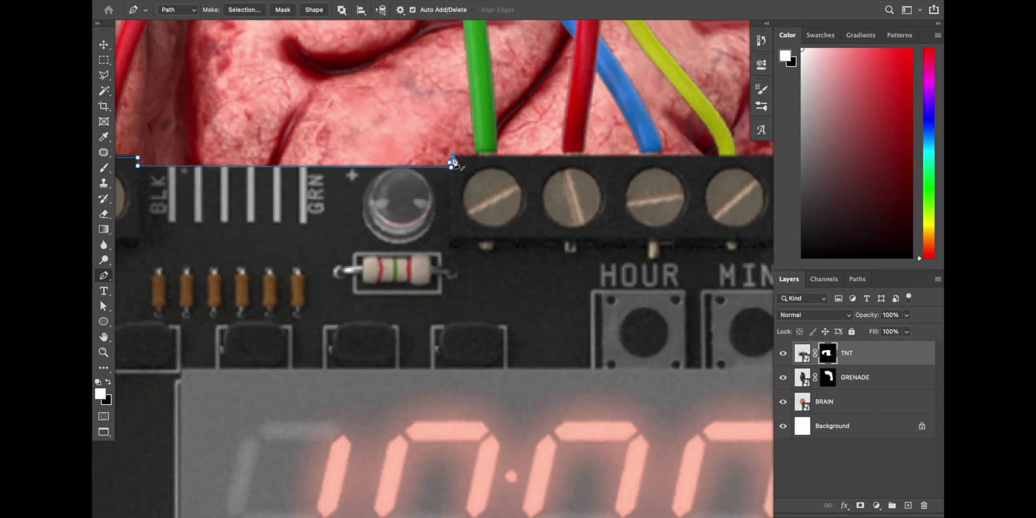
scroll(454, 163, "down", 1)
left_click(550, 162)
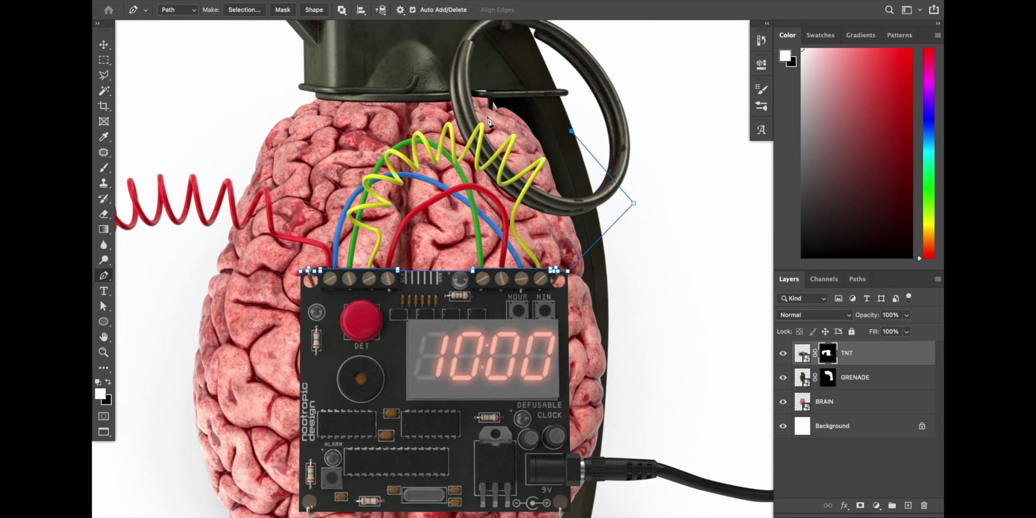
scroll(205, 404, "down", 2)
left_click(371, 273)
key("ctrl+Return")
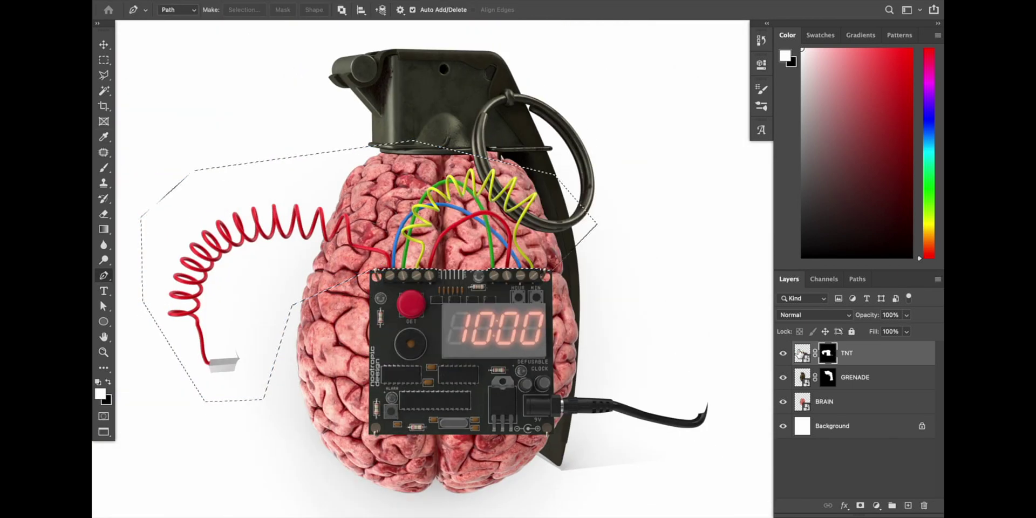
Cut the cord selection onto its own layer with Layer Via Cut.
right_click(289, 221)
key("Escape")
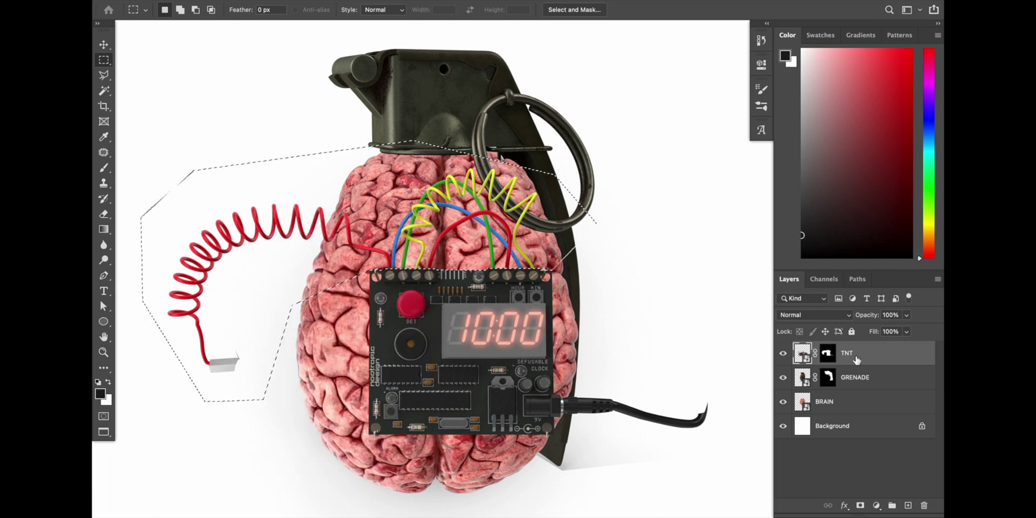
right_click(862, 353)
left_click(717, 456)
right_click(338, 222)
left_click(361, 329)
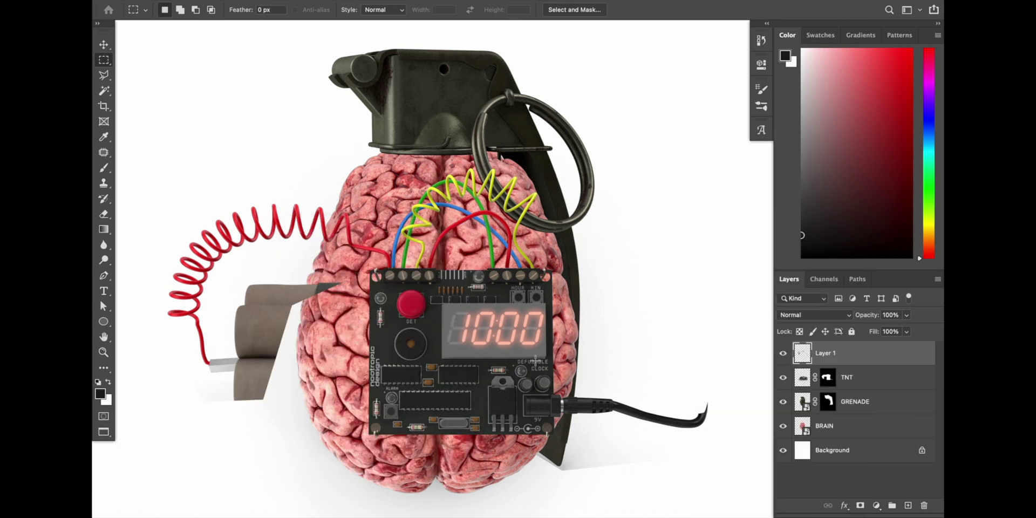
key("v")
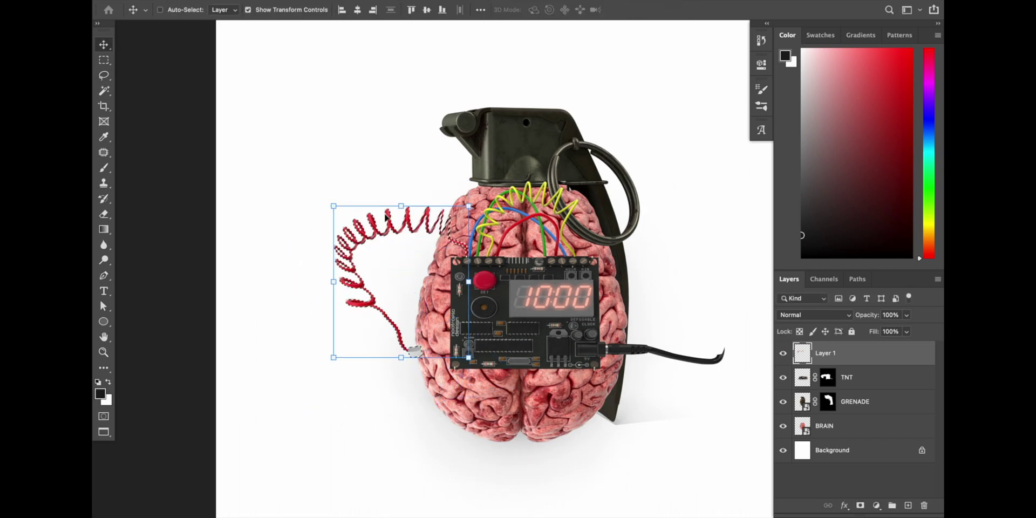
Skew, enlarge and warp the red cord so it curls down beside the brain.
left_click_drag(268, 381, 371, 395)
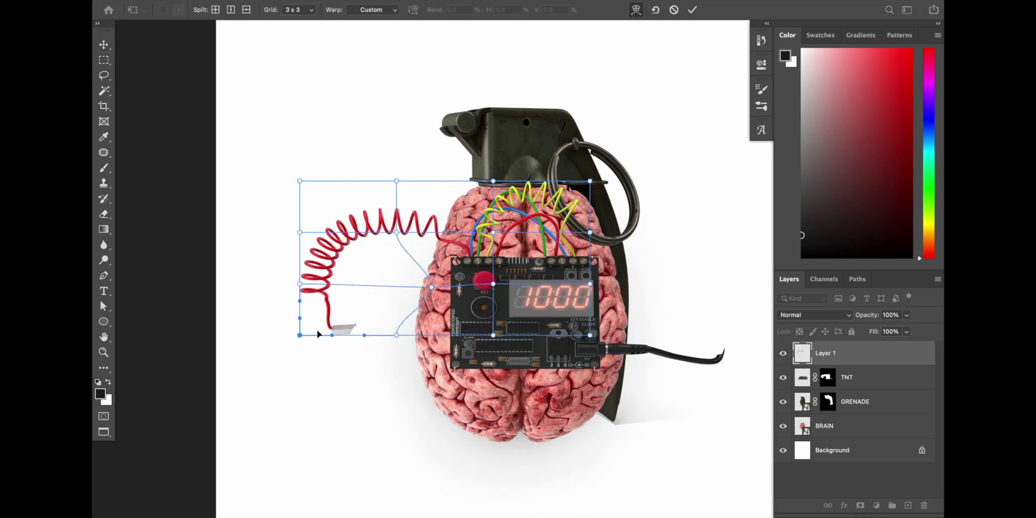
key("Return")
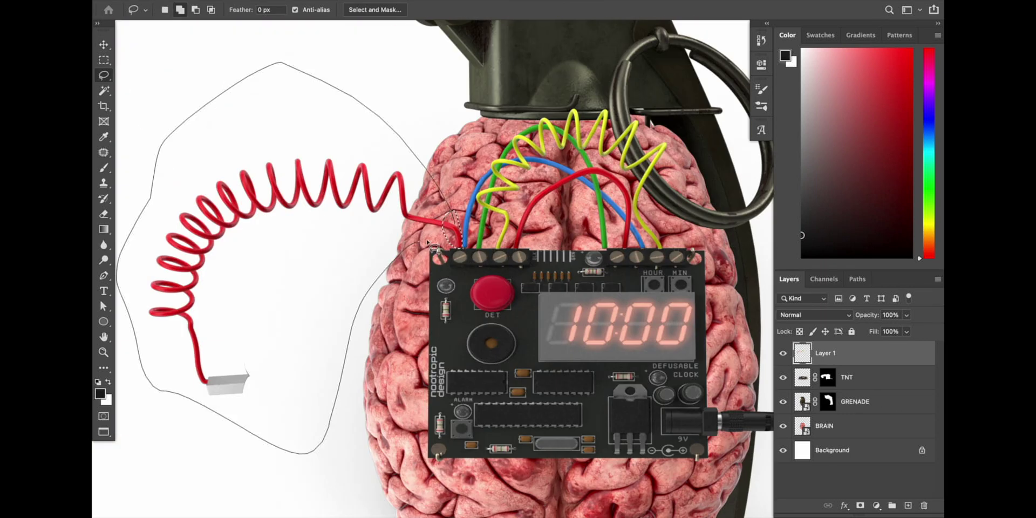
key("ctrl+t")
left_click_drag(449, 156, 469, 214)
key("ctrl+minus")
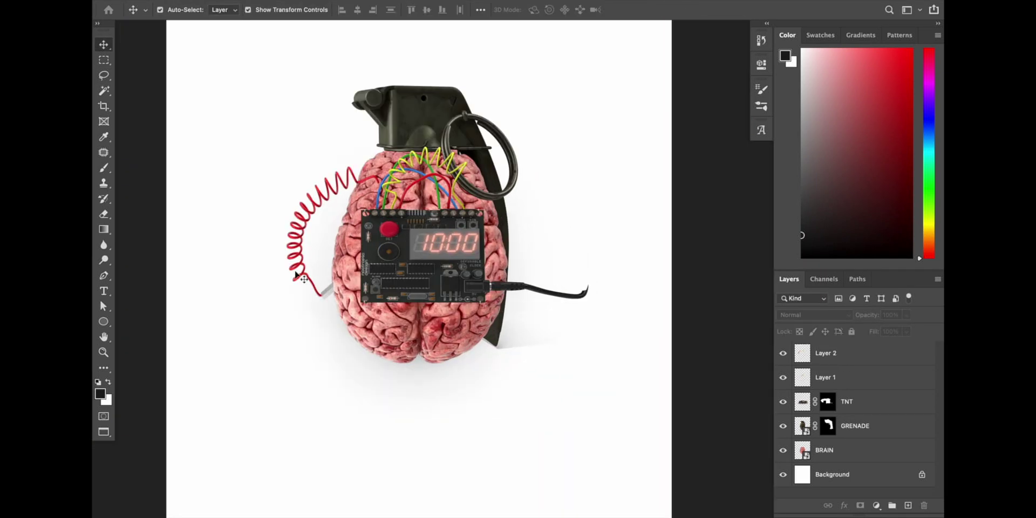
key("ctrl+plus")
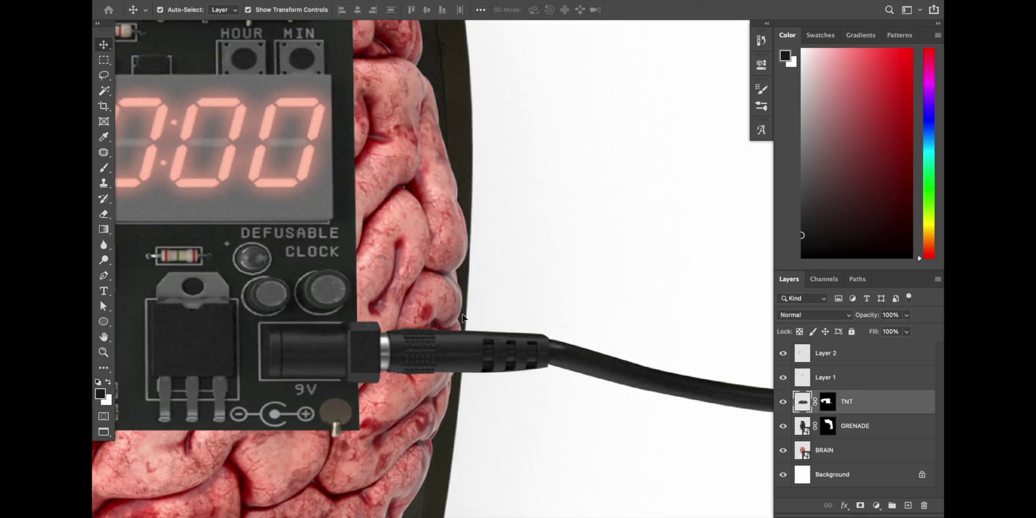
key("m")
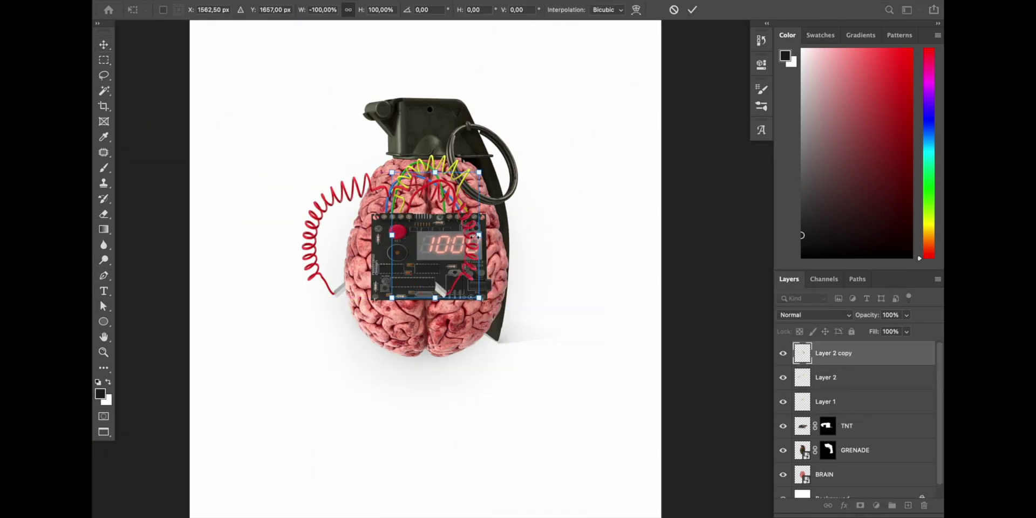
Shift the duplicated coil to the right and make the Background layer active.
left_click_drag(499, 216, 511, 210)
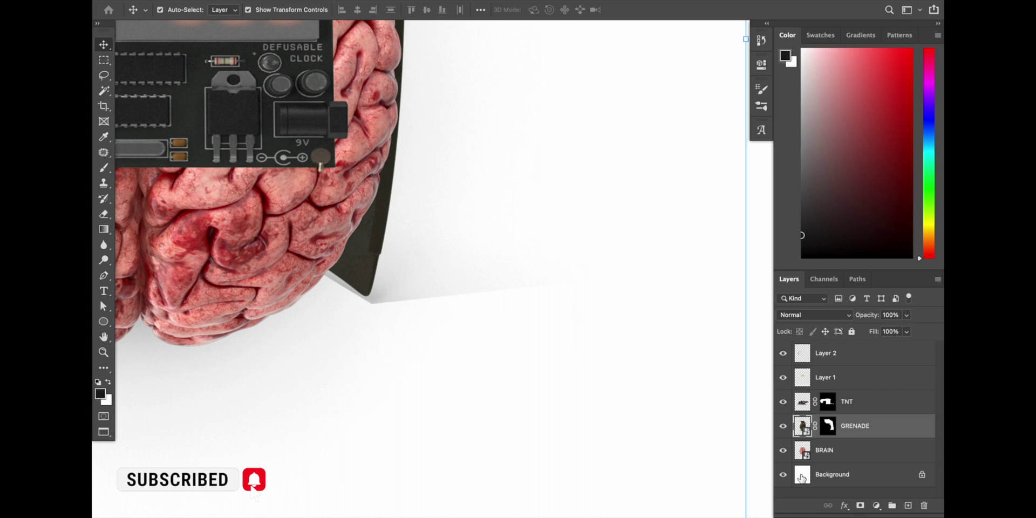
left_click(802, 475)
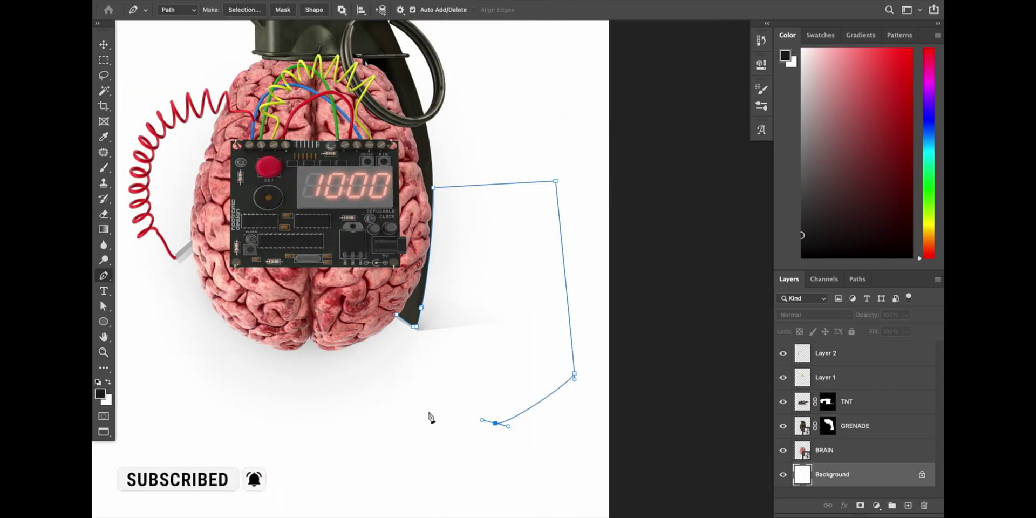
left_click(394, 397)
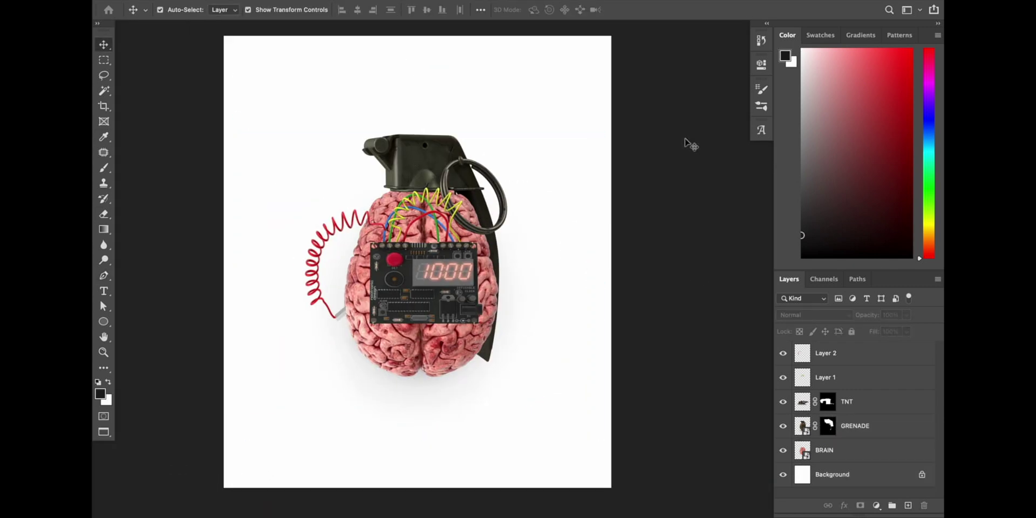
Place a duct tape strip across the timer board, resizing it and tilting it about 5 degrees.
left_click(241, 488)
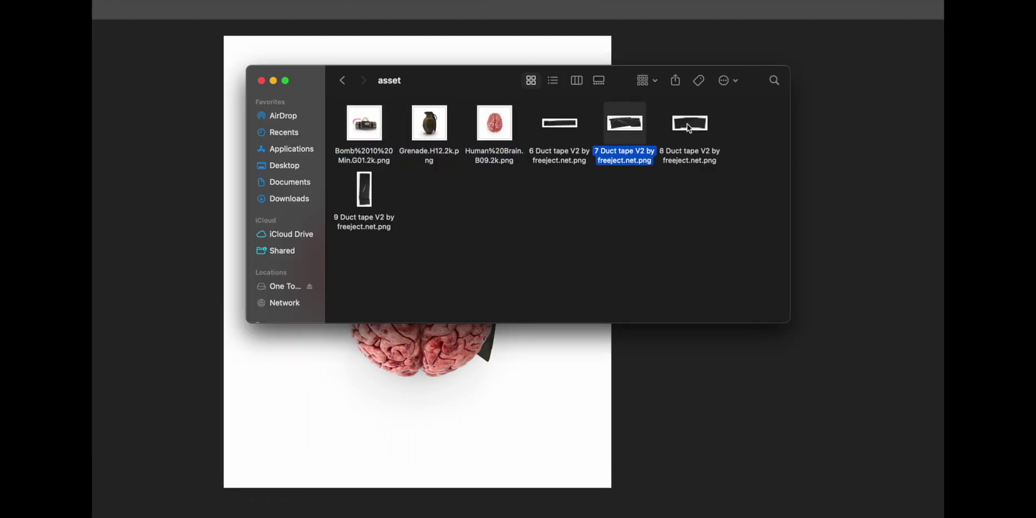
left_click_drag(687, 121, 485, 277)
key("ctrl+[")
key("ctrl+[")
key("ctrl+[")
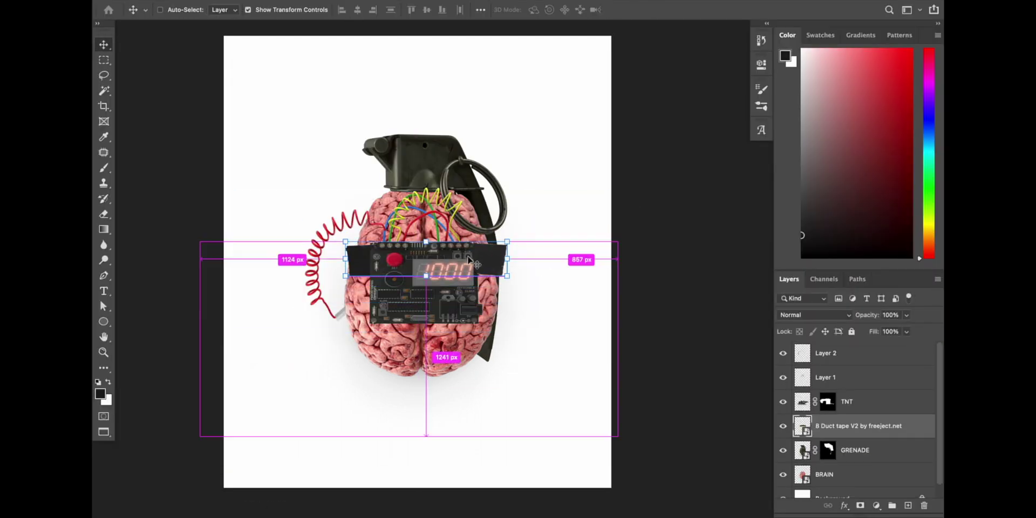
scroll(358, 232, "up", 3)
left_click_drag(357, 221, 357, 208)
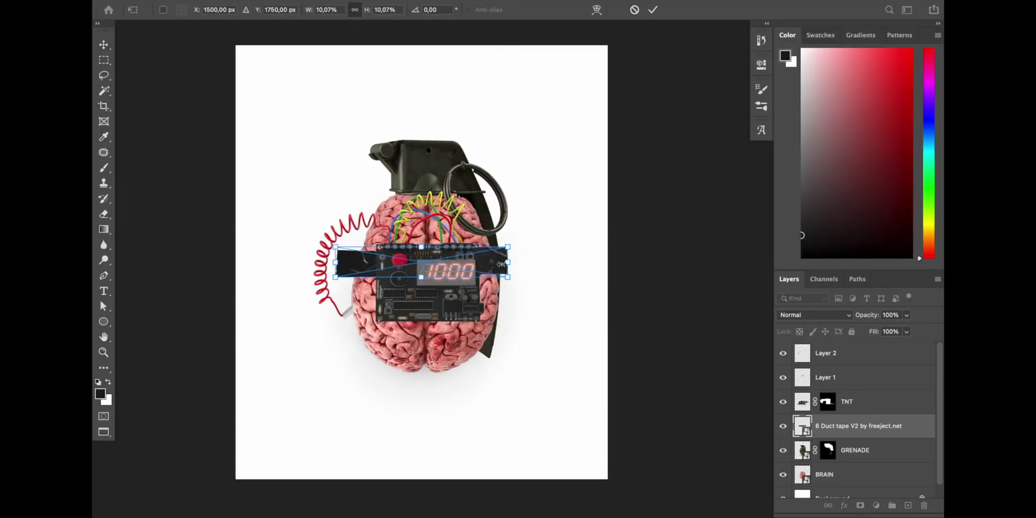
scroll(502, 263, "up", 2)
left_click_drag(255, 246, 256, 234)
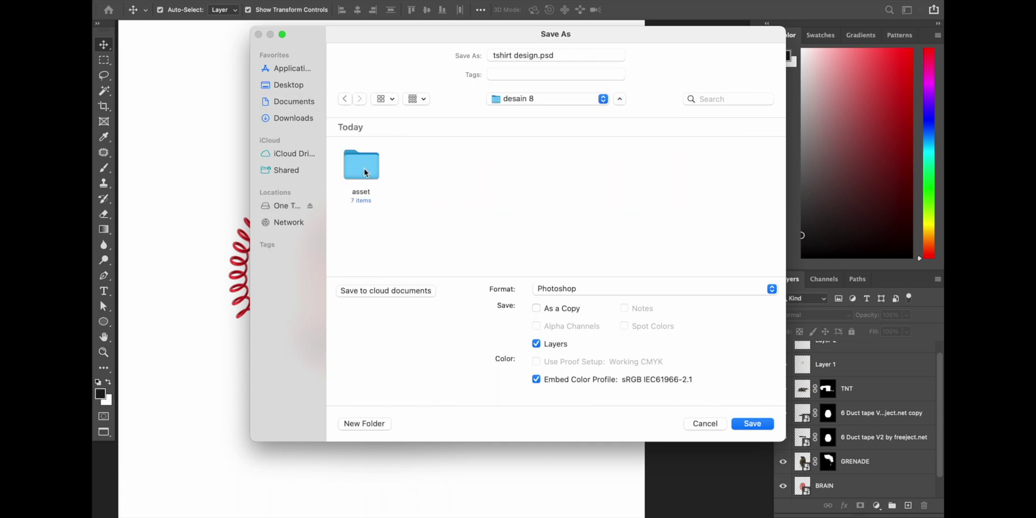
Save the design as tshirt design.psd and squash the tape into a thinner tilted strip.
left_click(745, 424)
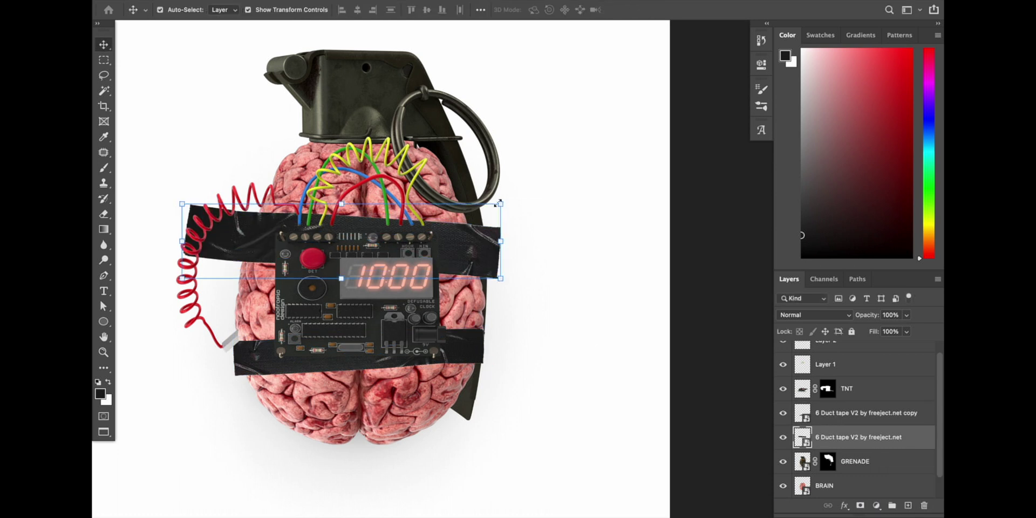
left_click_drag(497, 204, 489, 230)
left_click_drag(353, 213, 356, 223)
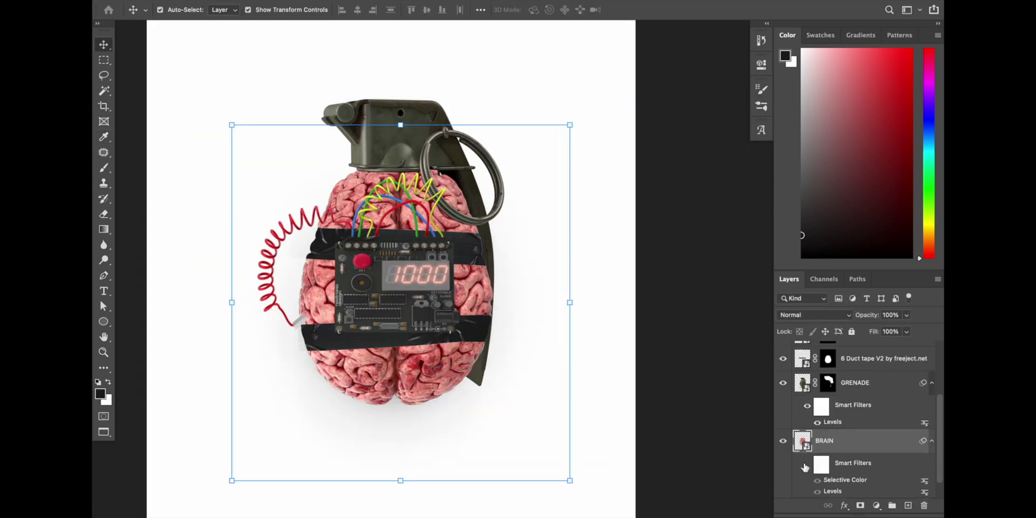
Try a darkening Brightness/Contrast adjustment above the BRAIN layer, then delete it.
left_click(806, 464)
left_click(493, 330)
key("ctrl+minus")
left_click(823, 440)
left_click(876, 505)
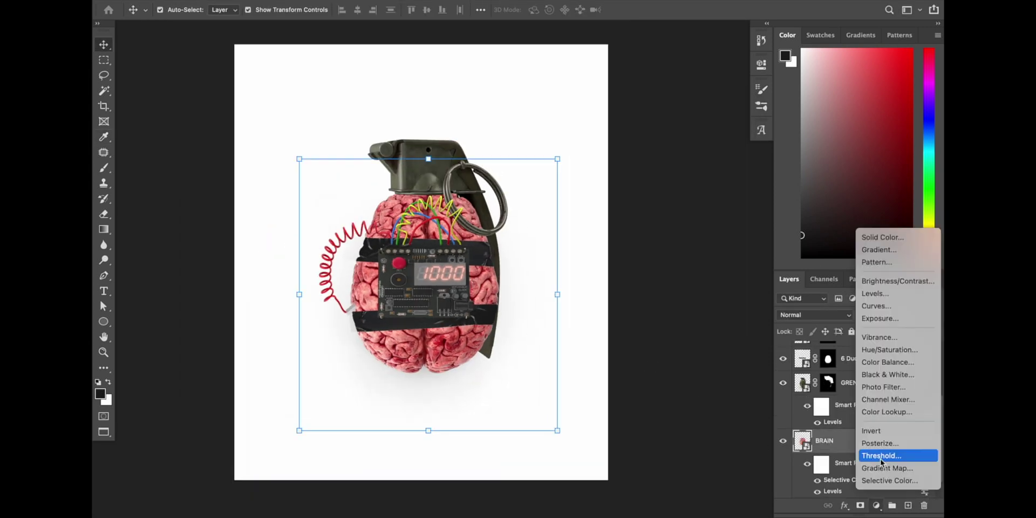
left_click(897, 281)
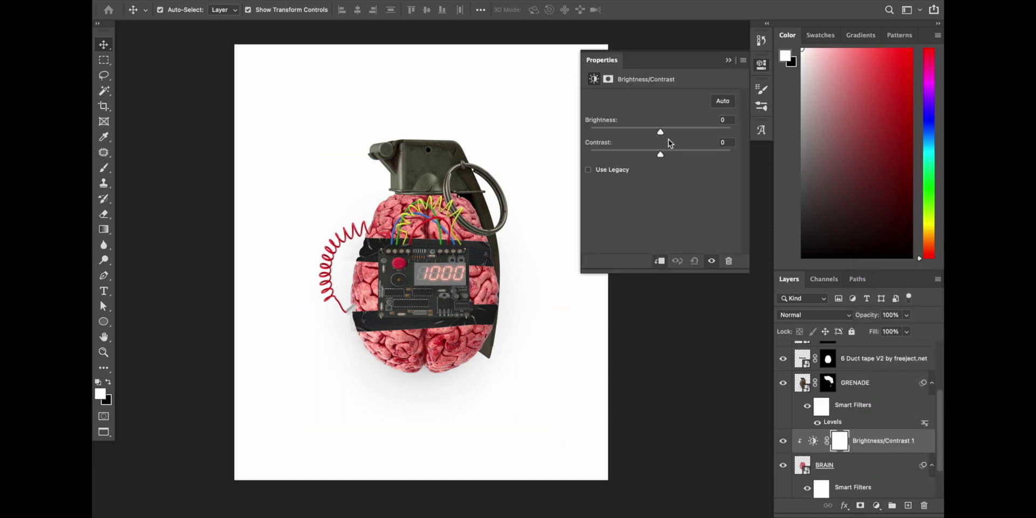
left_click_drag(660, 132, 682, 154)
left_click_drag(635, 132, 609, 131)
left_click_drag(681, 154, 652, 156)
key("Delete")
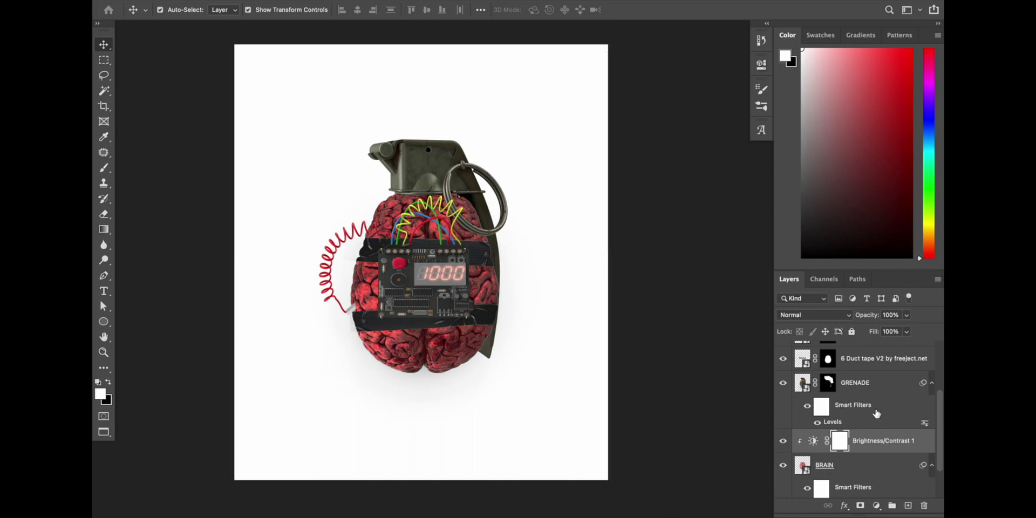
Add an empty Layer 3 above BRAIN for brush shading and clip it to BRAIN.
left_click(908, 505)
key("b")
key("ctrl+plus")
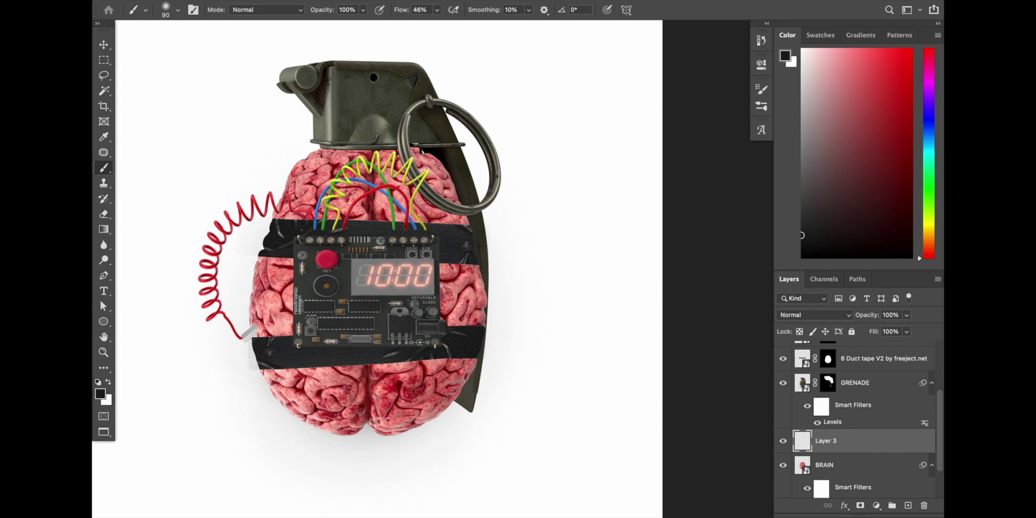
key("ctrl+plus")
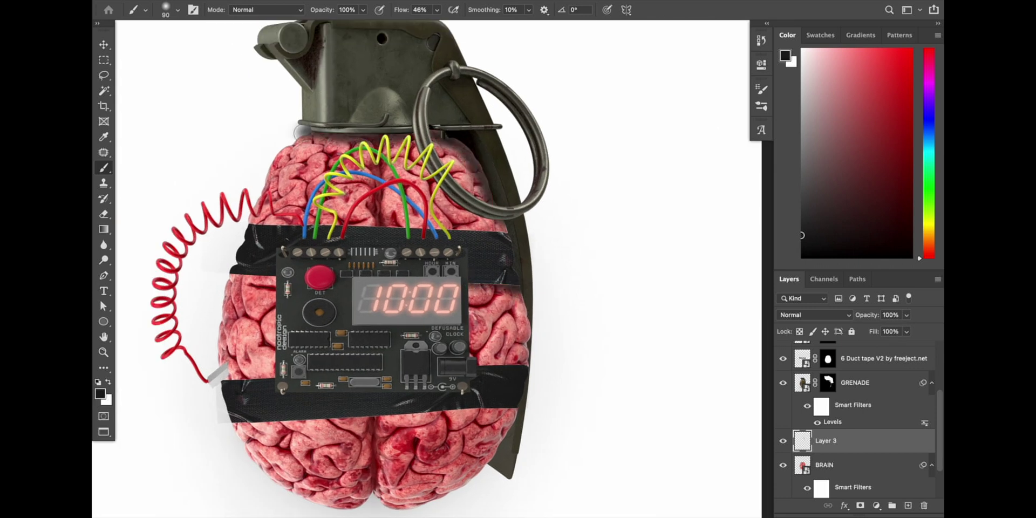
left_click(907, 450, "alt")
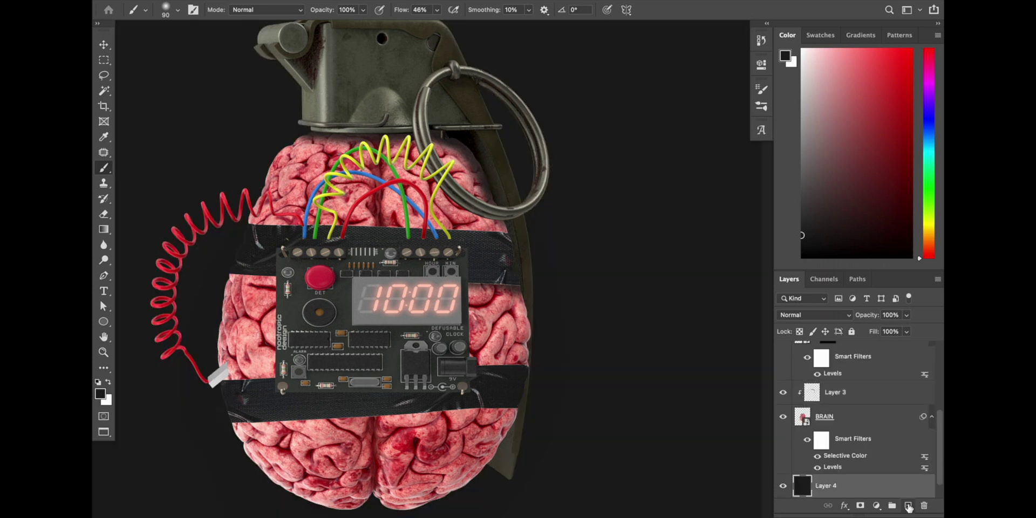
Add a black-filled Layer 4 backdrop at the bottom of the layer stack.
key("ctrl+0")
key("ctrl+plus")
key("ctrl+plus")
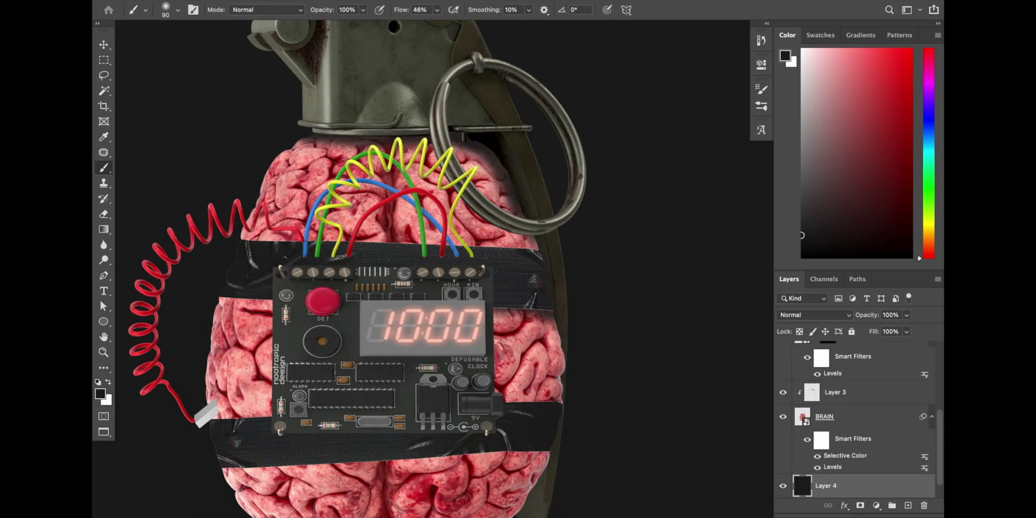
key("ctrl+z")
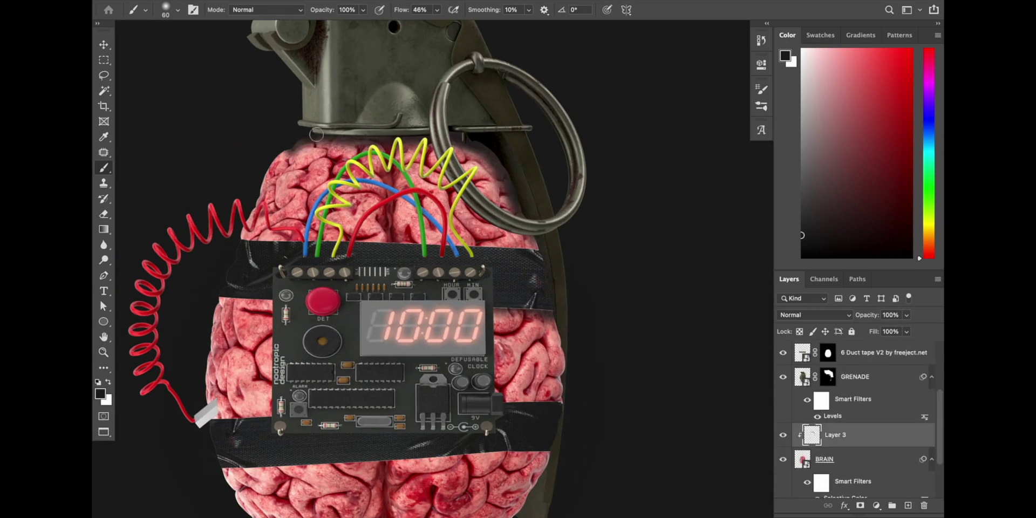
key("ctrl+0")
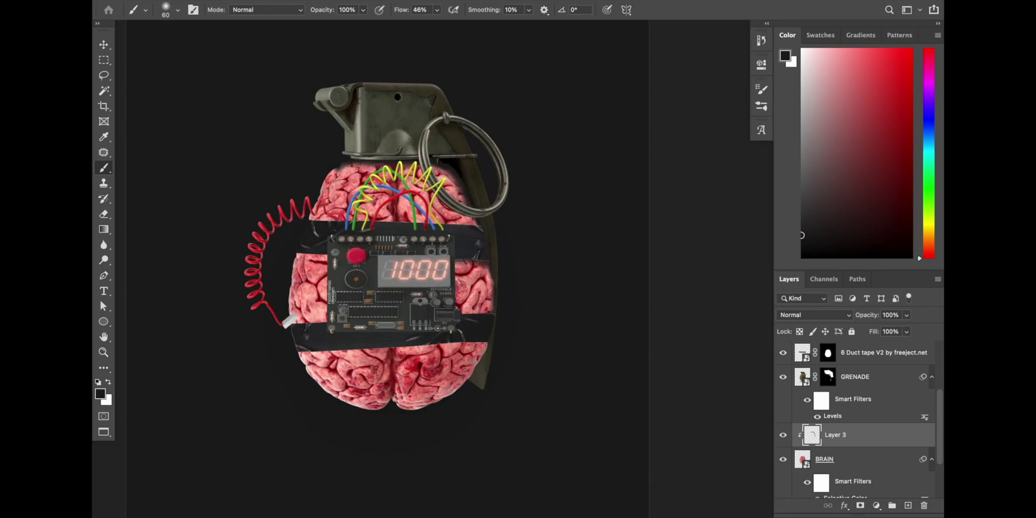
Set Layer 3's blend mode to Hard Light and open its fill setting.
left_click(813, 314)
left_click(804, 416)
left_click(907, 332)
key("ctrl+plus")
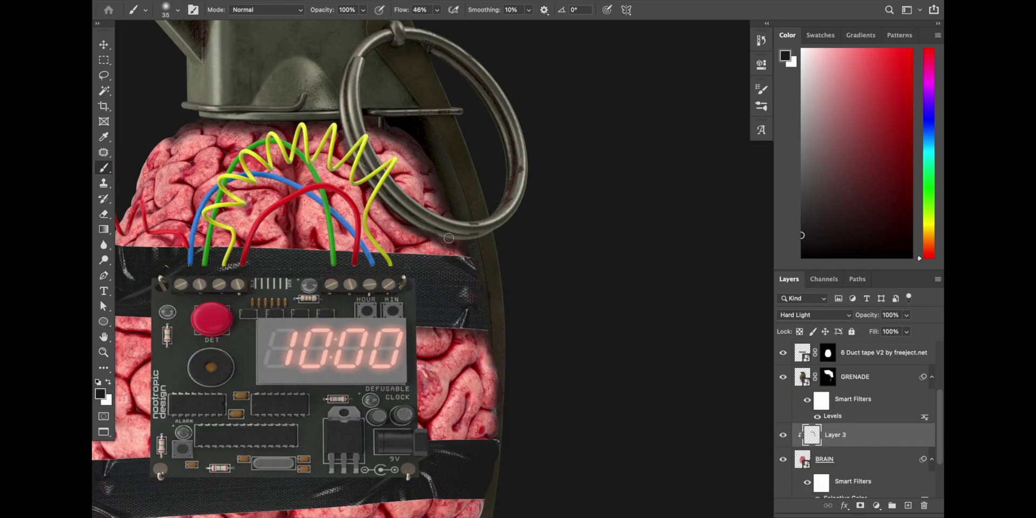
key("ctrl+plus")
Switch to the Eraser and enlarge its brush size.
key("e")
key("ctrl+0")
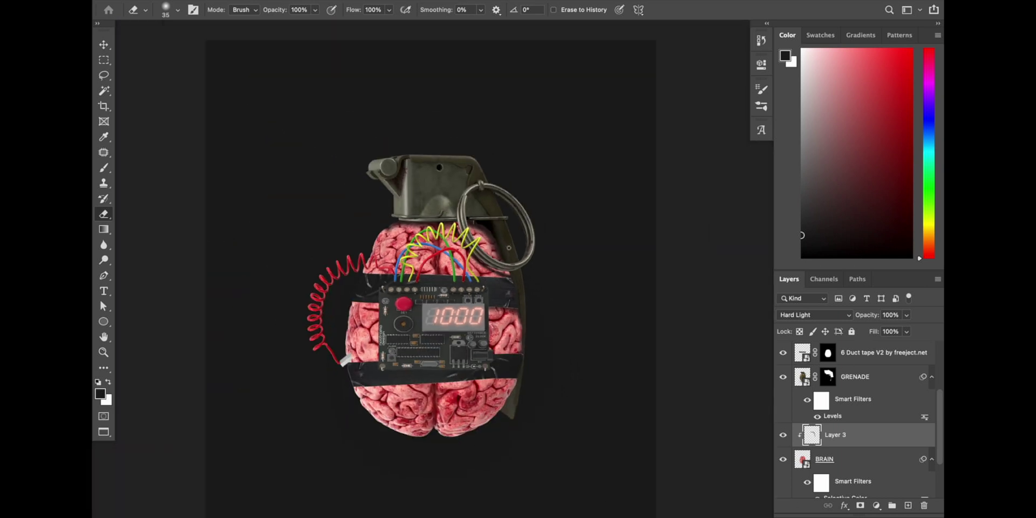
key("ctrl+plus")
key("bracketright")
key("bracketright")
key("bracketright")
key("bracketright")
key("bracketright")
key("bracketright")
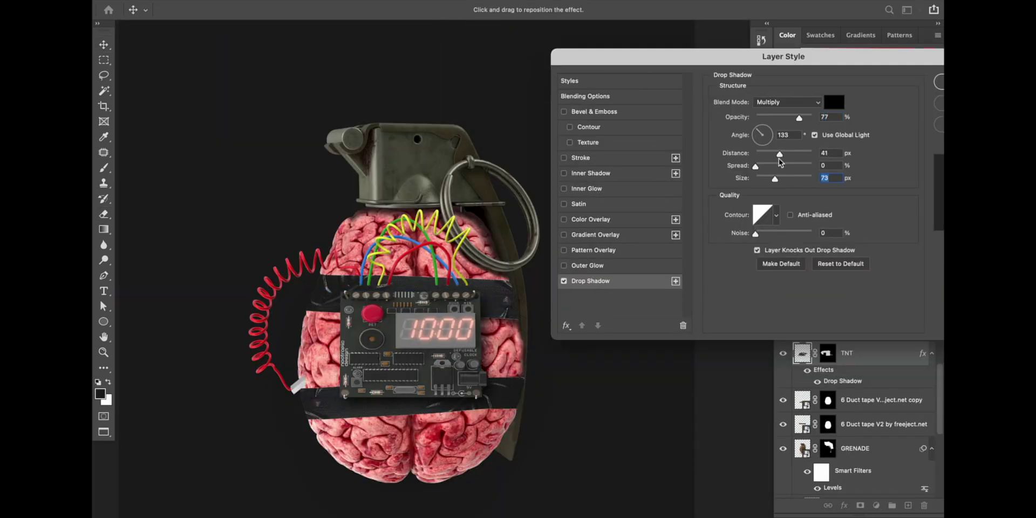
Choose the TNT board's drop shadow blend mode and commit the skewed transform.
left_click(785, 103)
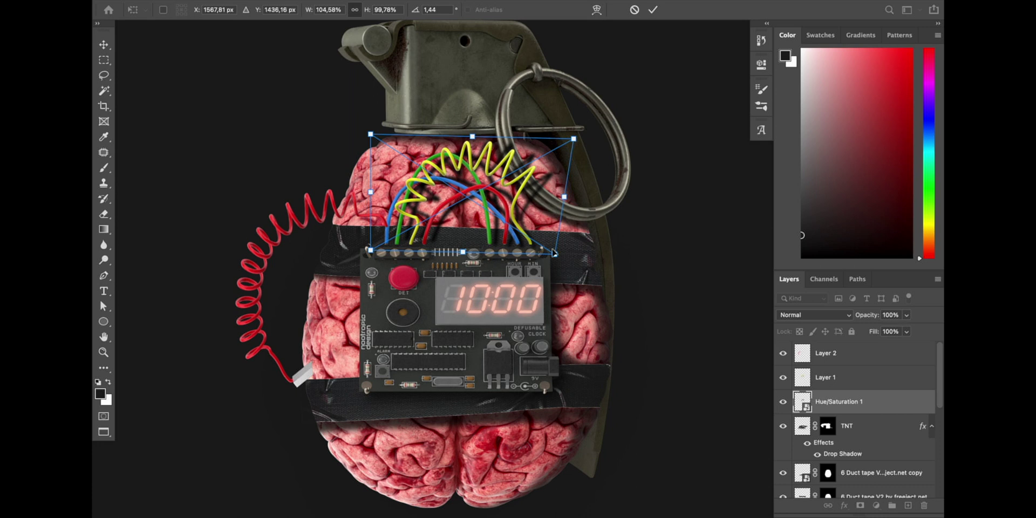
key("Return")
left_click(812, 315)
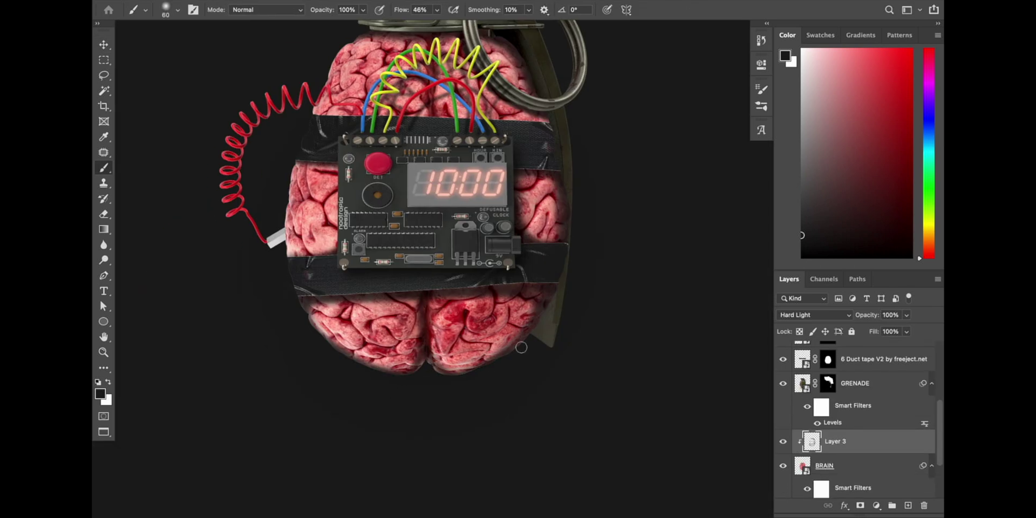
Select Layer 3 and switch back to the brush to continue its shading.
key("e")
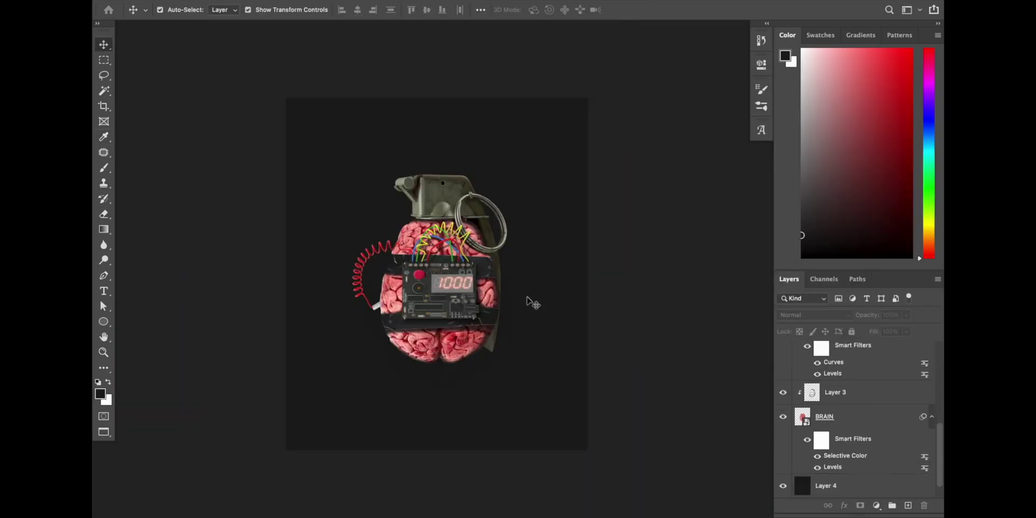
left_click(836, 392)
key("b")
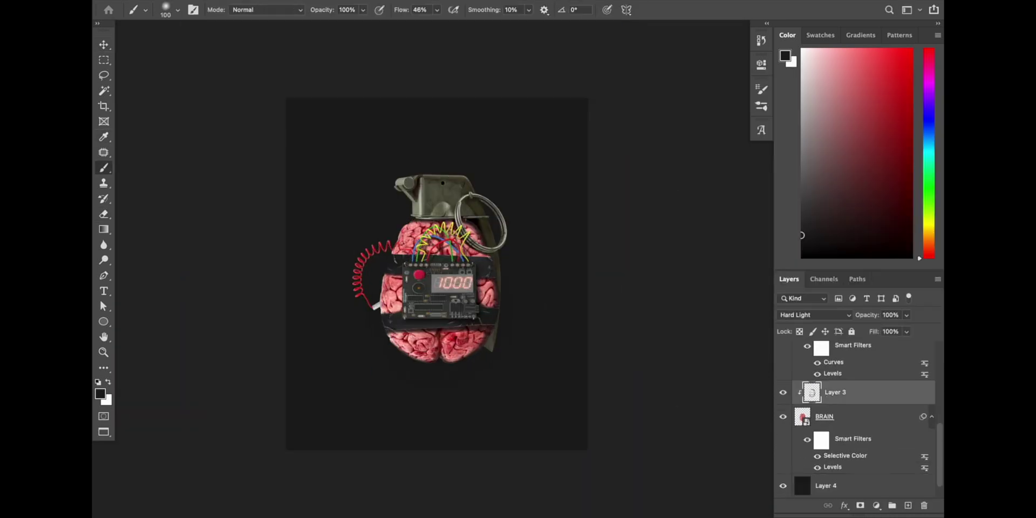
scroll(499, 335, "up", 2)
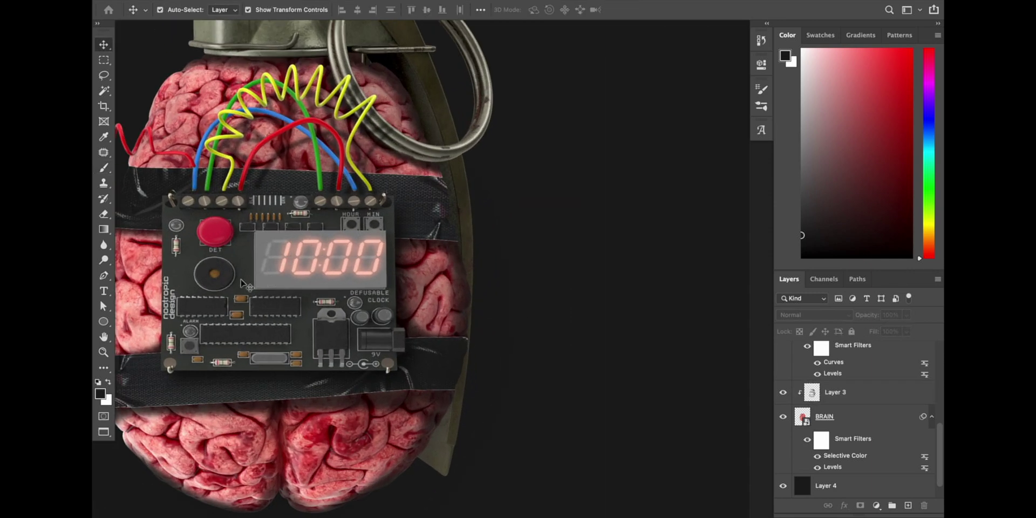
Add a clipped, colorized Hue/Saturation layer on TNT: hue 124, saturation 51, lightness −10.
left_click(241, 283)
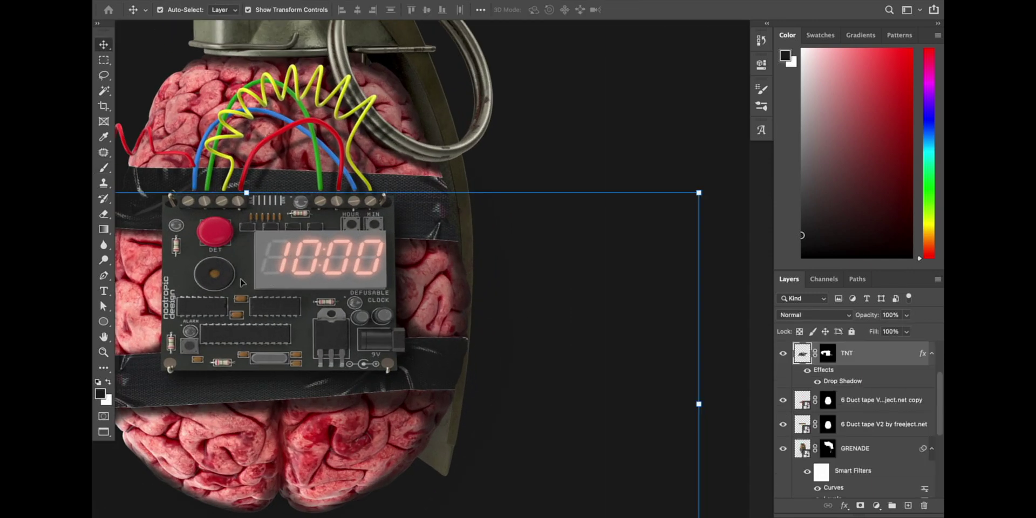
scroll(241, 283, "left", 3)
scroll(241, 283, "down", 1)
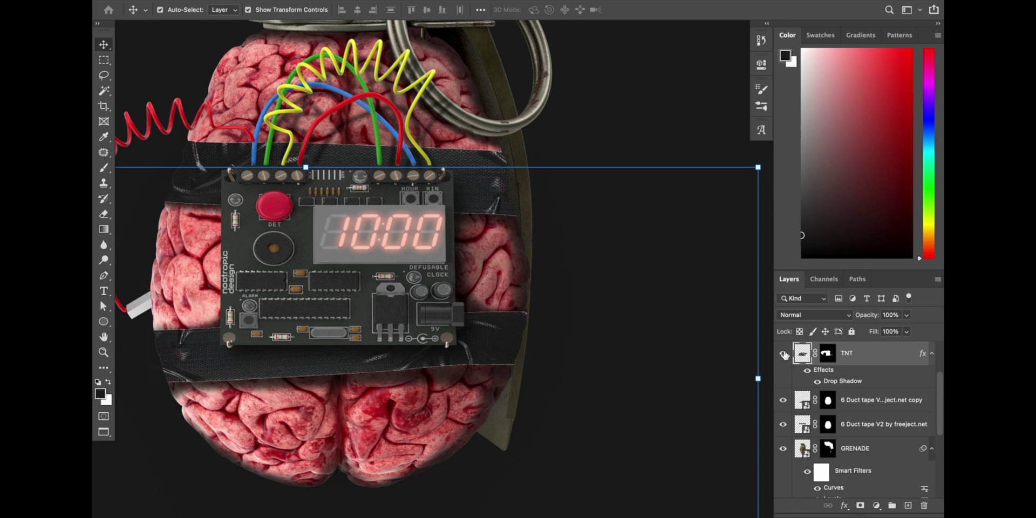
left_click(876, 510)
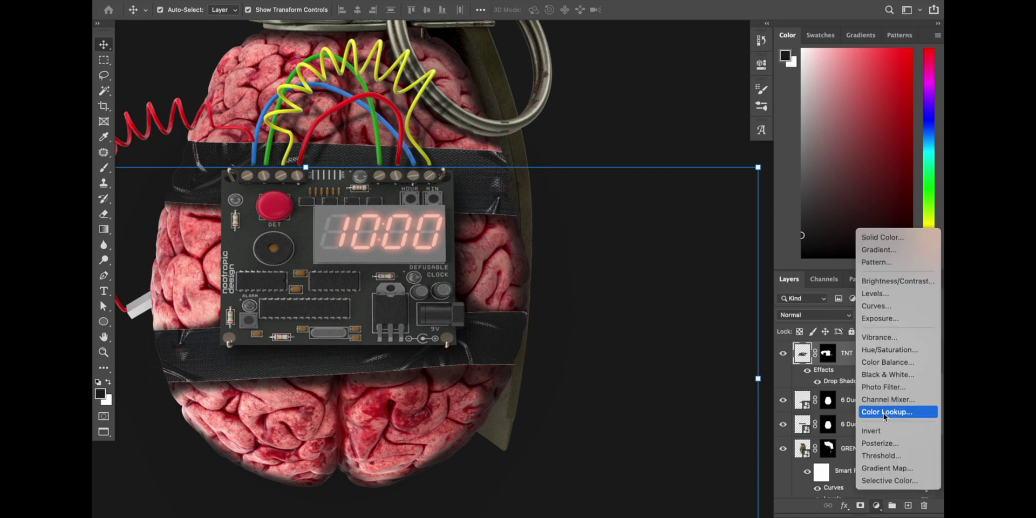
left_click(874, 348)
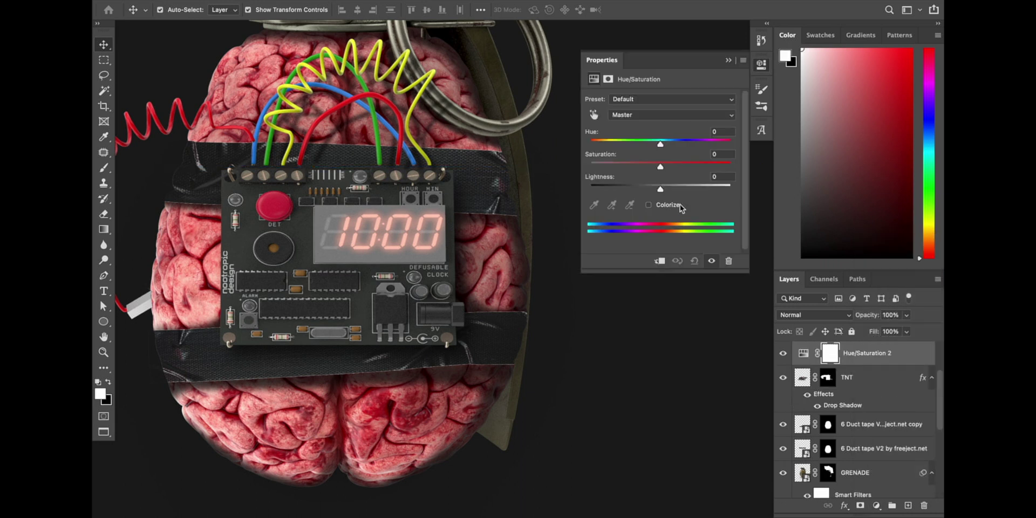
left_click(649, 205)
left_click(659, 261)
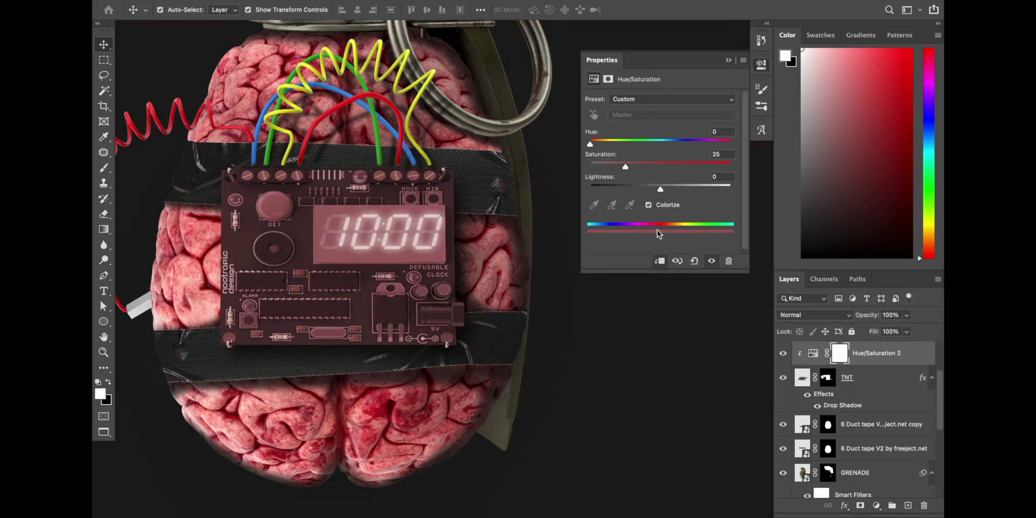
left_click_drag(590, 145, 659, 190)
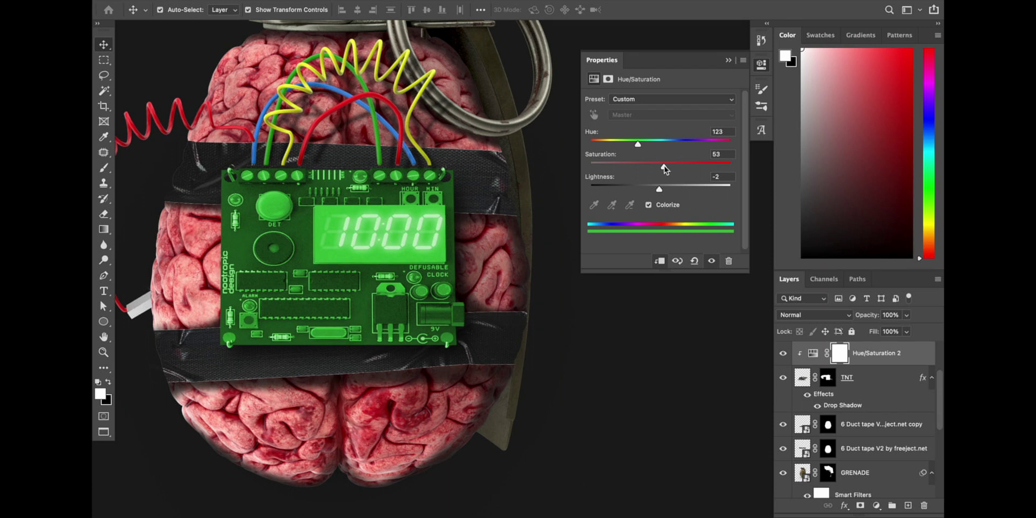
left_click_drag(635, 145, 658, 196)
left_click(729, 60)
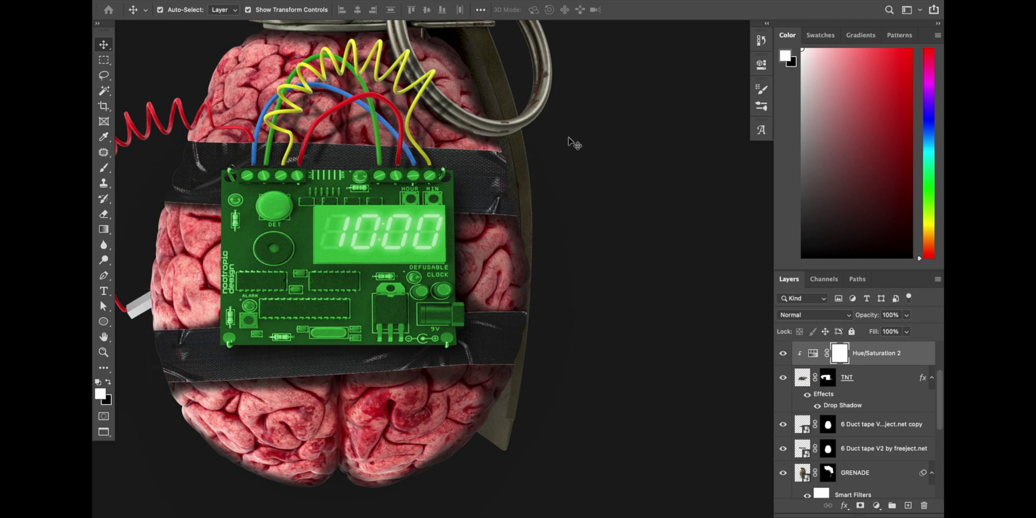
scroll(574, 143, "down", 4)
Switch to the Polygonal Lasso Tool and trace the upper chip's edges.
scroll(421, 246, "up", 3)
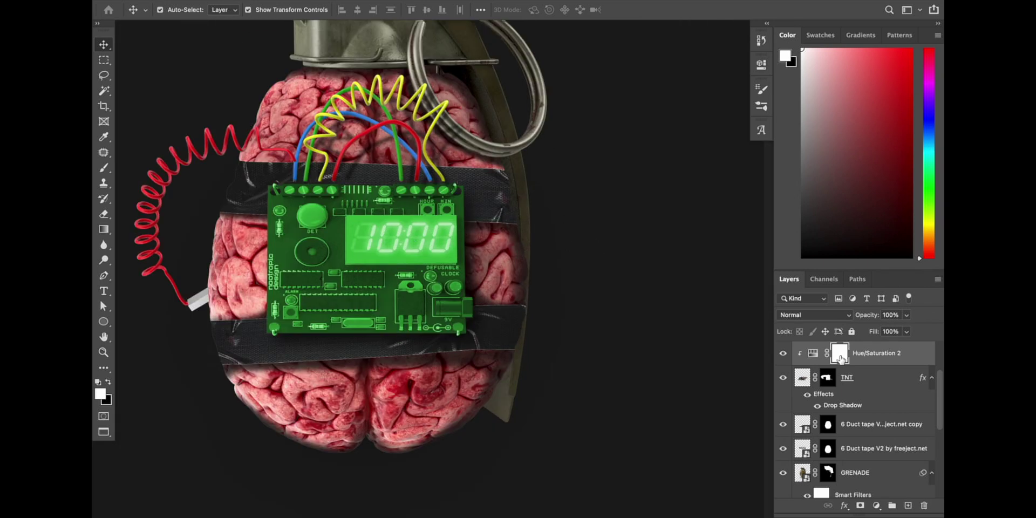
scroll(253, 188, "up", 3)
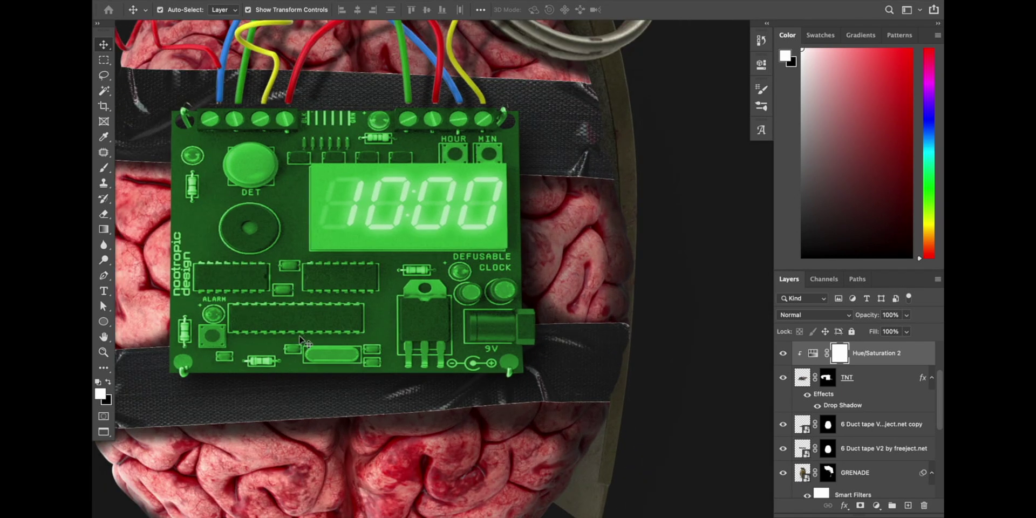
scroll(360, 189, "up", 3)
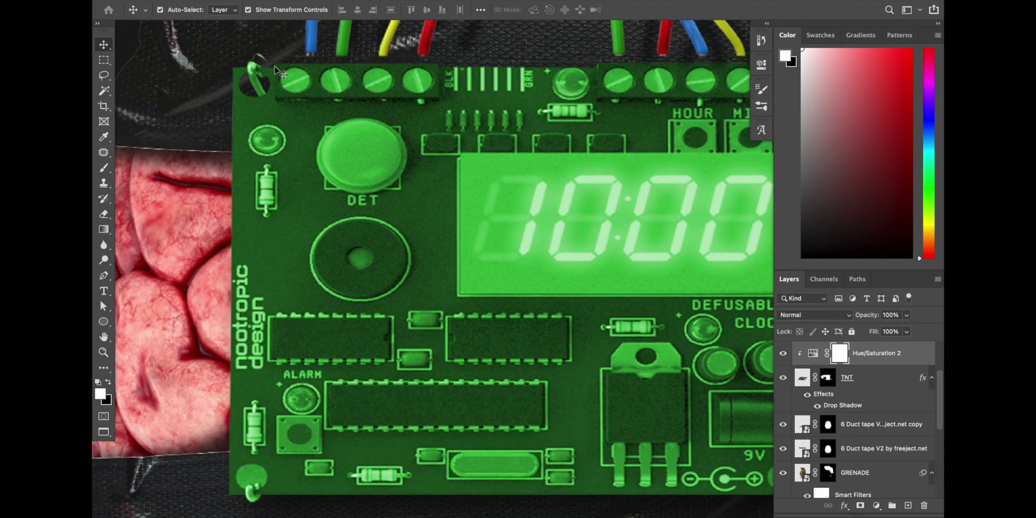
right_click(103, 75)
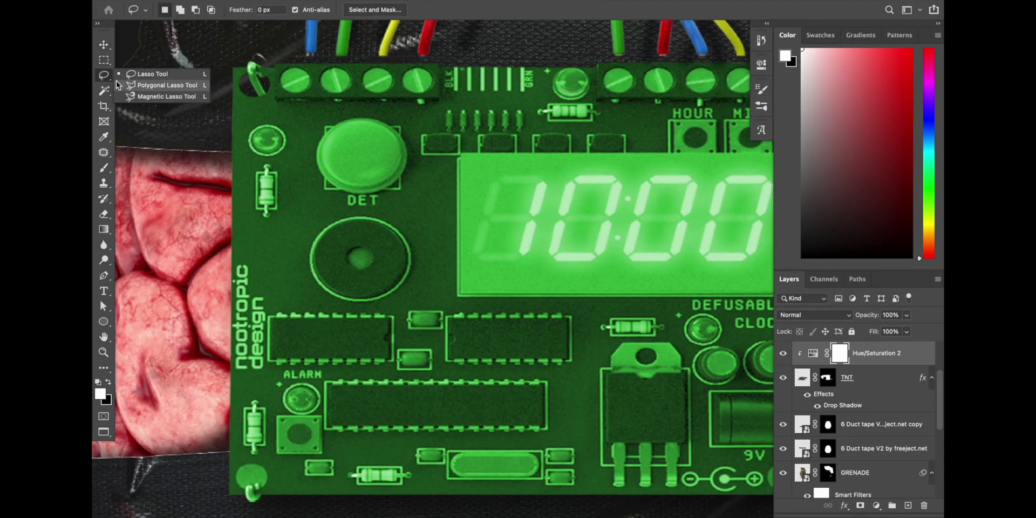
left_click(162, 85)
scroll(248, 114, "up", 2)
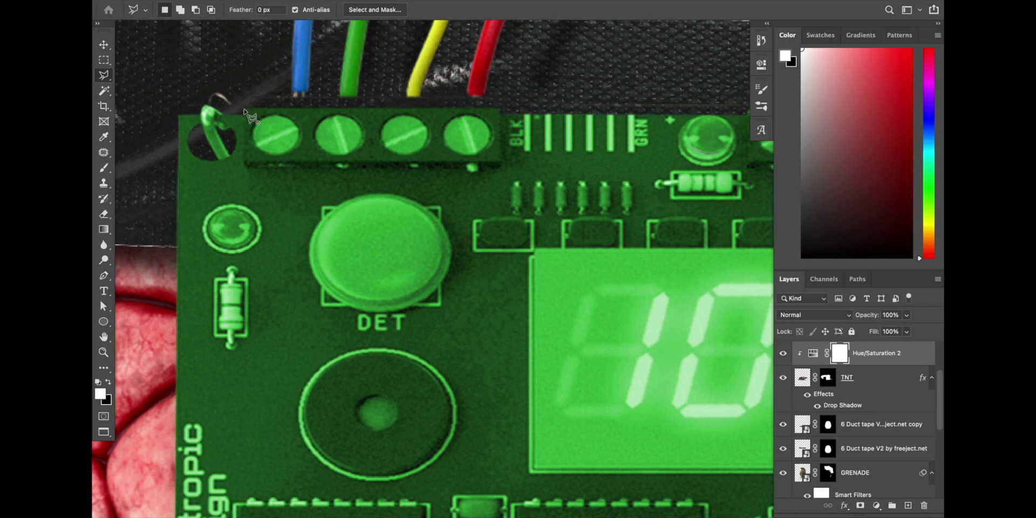
scroll(471, 168, "right", 5)
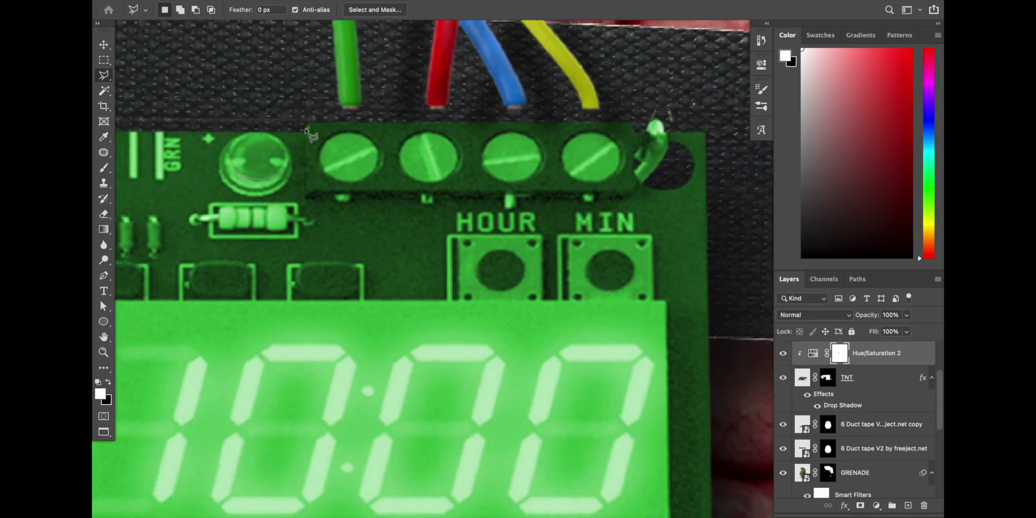
scroll(321, 126, "down", 5)
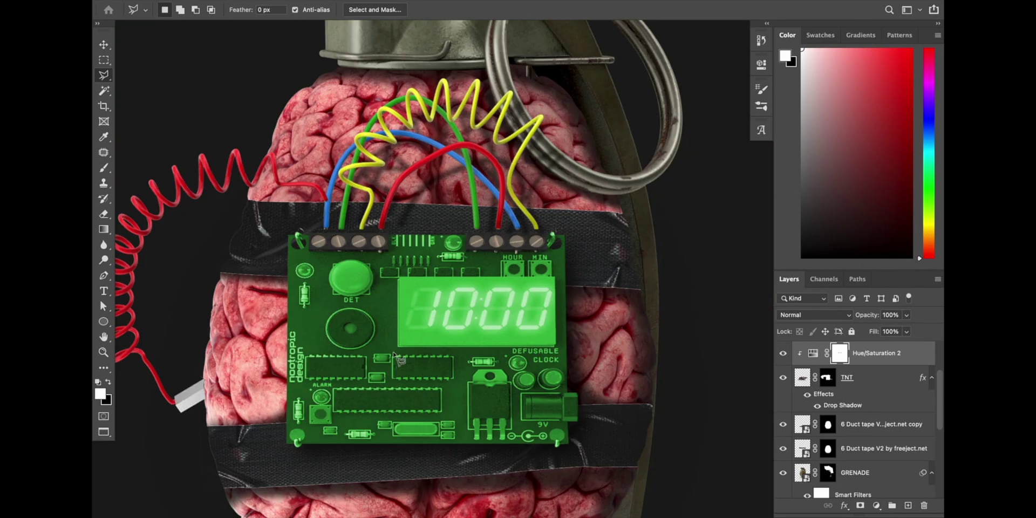
scroll(281, 205, "up", 5)
scroll(259, 243, "down", 5)
scroll(238, 270, "up", 6)
scroll(324, 270, "up", 3)
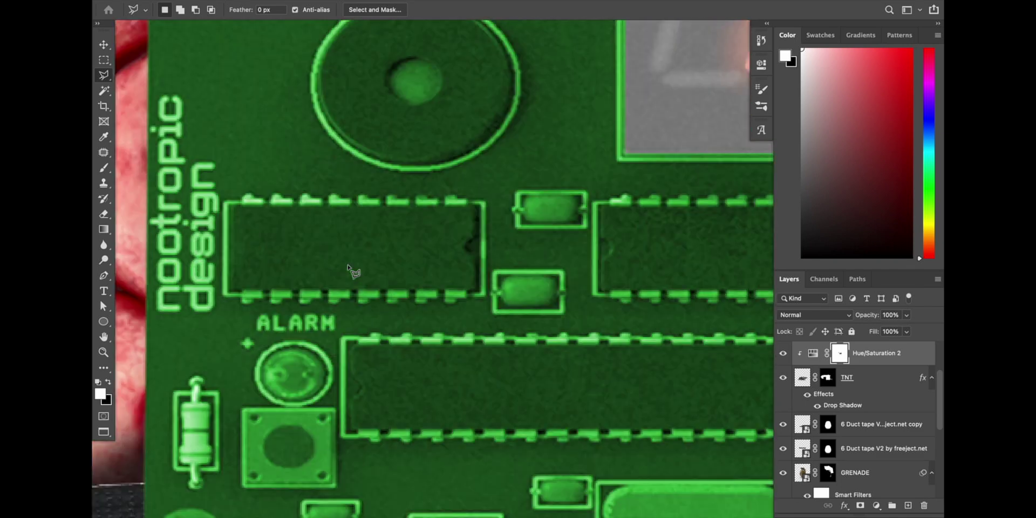
scroll(324, 243, "down", 2)
scroll(281, 216, "left", 1)
left_click(278, 216)
scroll(286, 227, "up", 3)
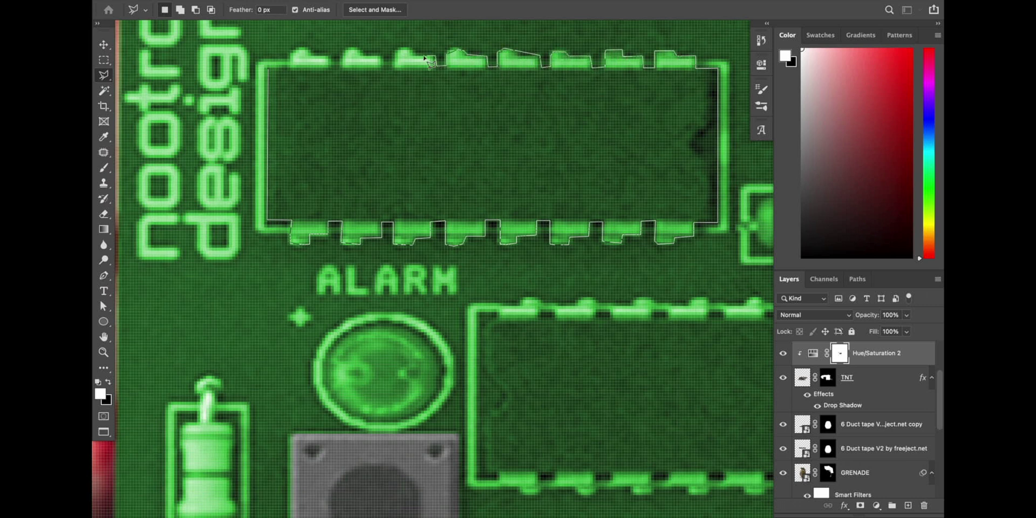
scroll(298, 59, "down", 5)
scroll(431, 259, "right", 2)
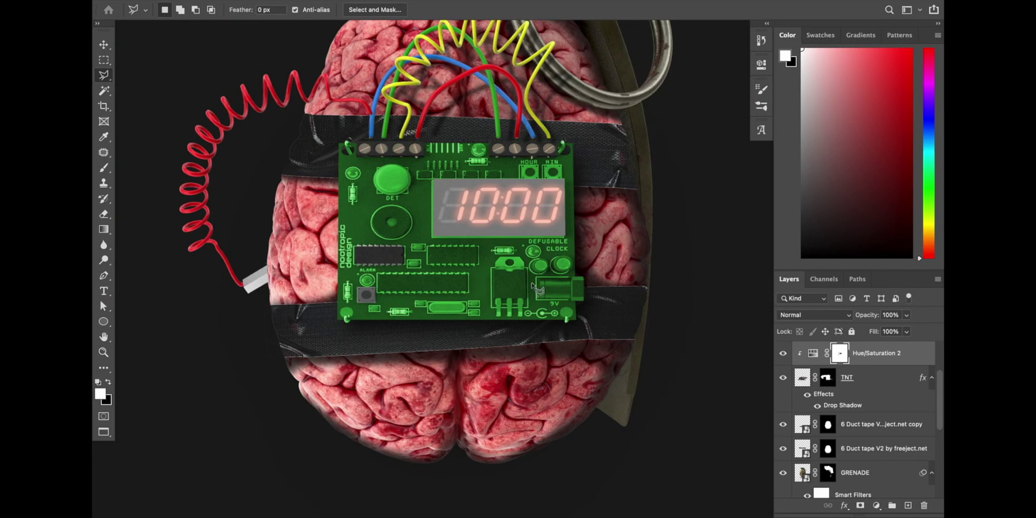
scroll(507, 292, "up", 6)
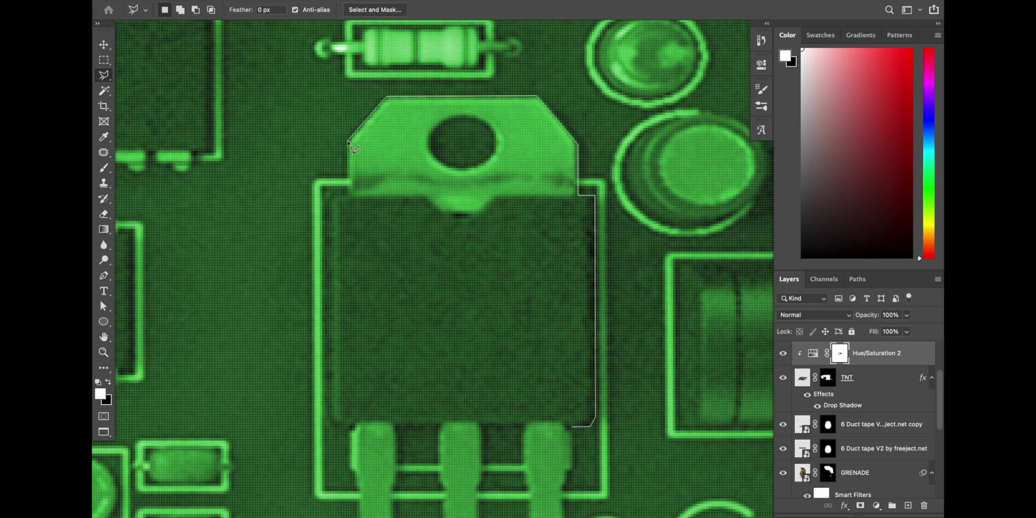
scroll(352, 459, "down", 3)
Outline the regulator's legs, subtracting the gaps between them.
left_click(356, 435)
left_click(396, 438)
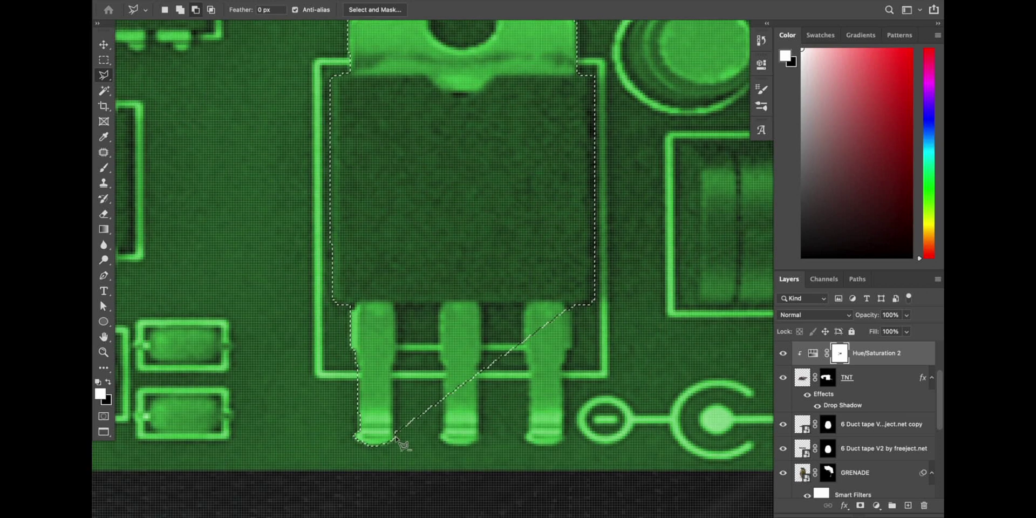
double_click(452, 403)
left_click(479, 396)
left_click(481, 303)
left_click(525, 304)
left_click(526, 346)
double_click(490, 387)
left_click(526, 346, "shift")
left_click(529, 432)
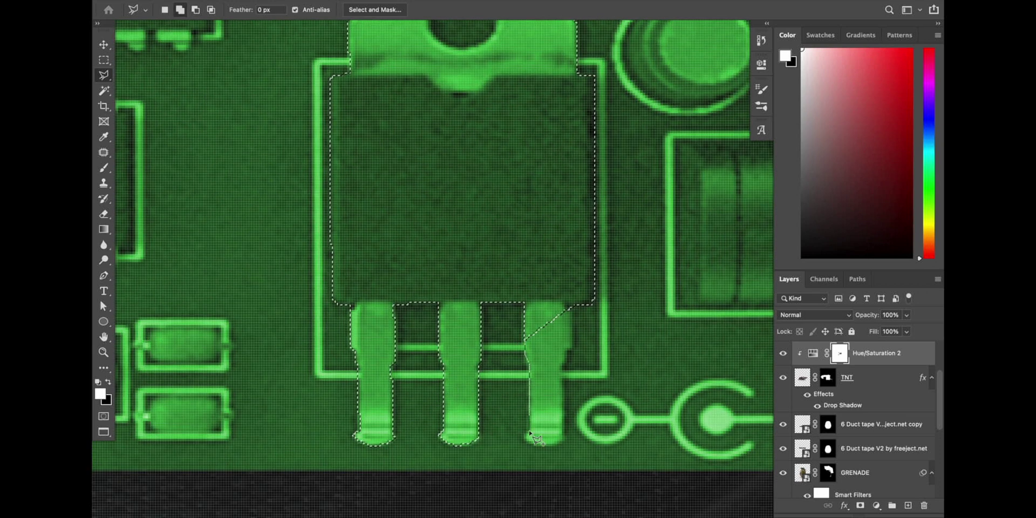
left_click(561, 442)
double_click(567, 319)
Close the outlines around the 9V connector and the IC chip.
scroll(486, 302, "down", 6)
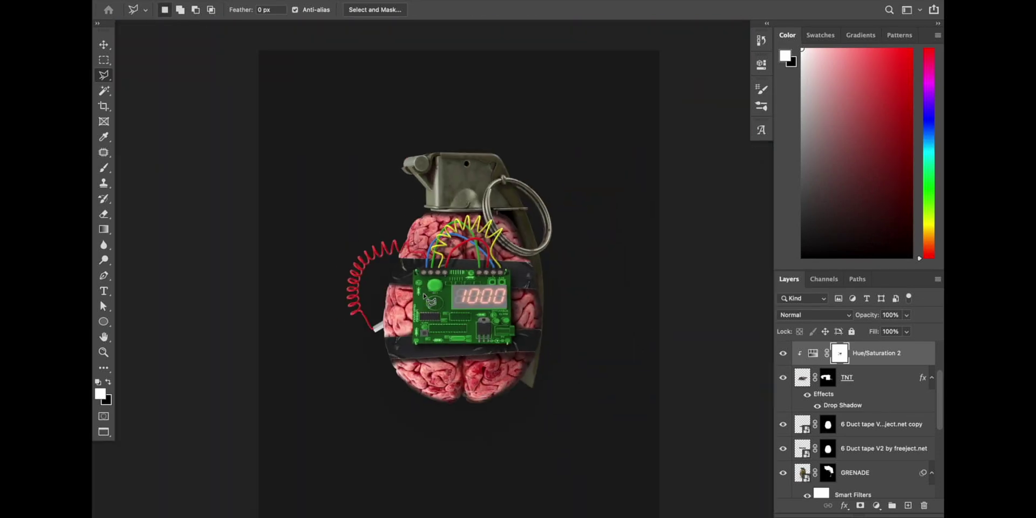
scroll(430, 301, "up", 8)
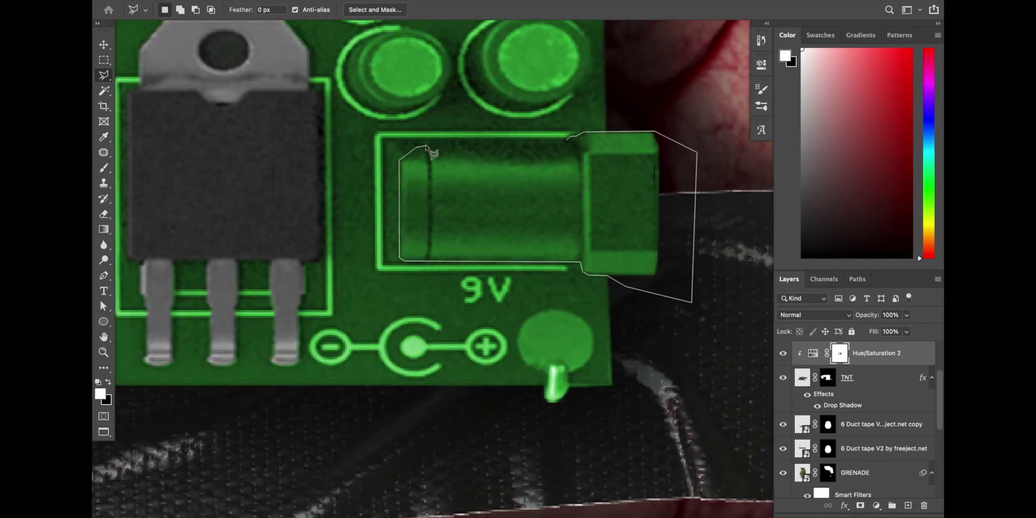
double_click(417, 148)
scroll(416, 147, "down", 6)
scroll(275, 185, "up", 8)
left_click(298, 131)
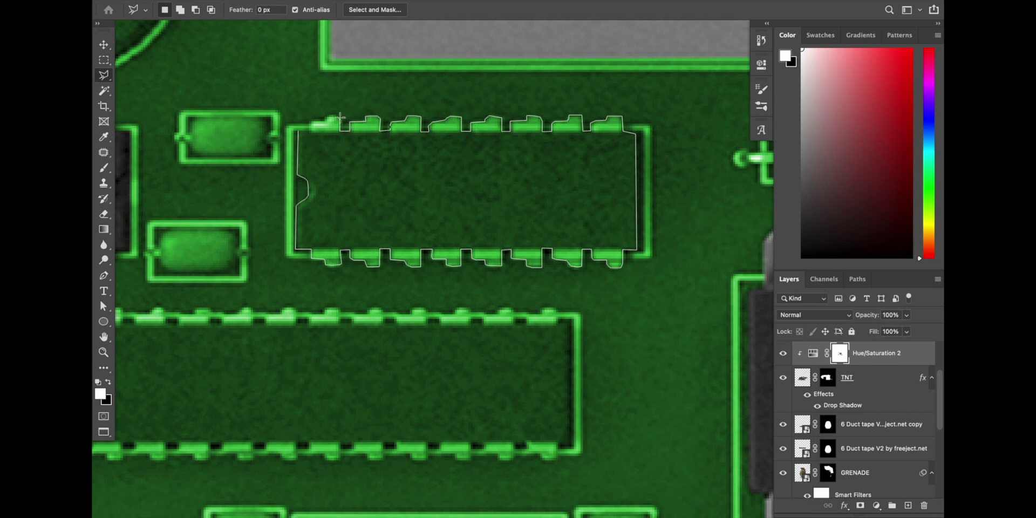
left_click(298, 133)
scroll(519, 270, "down", 5)
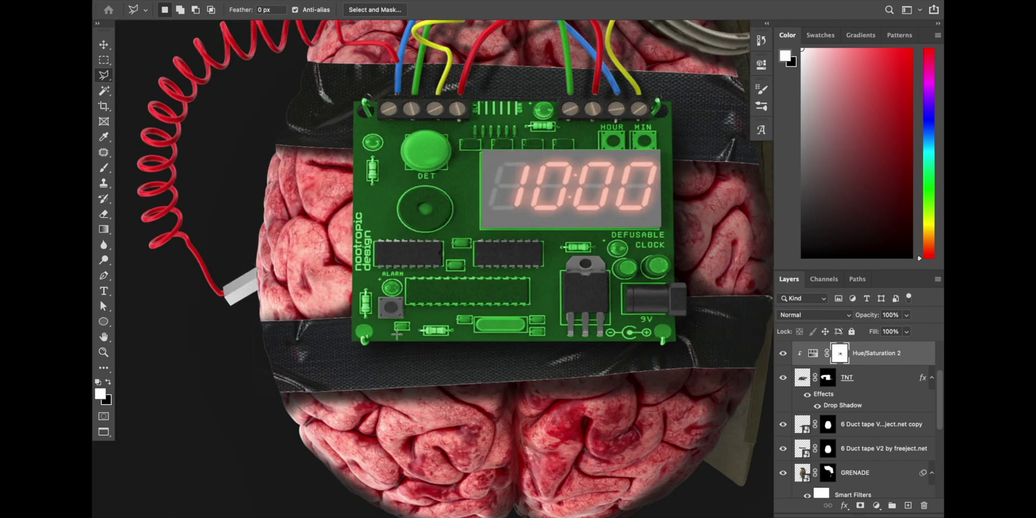
scroll(418, 302, "up", 5)
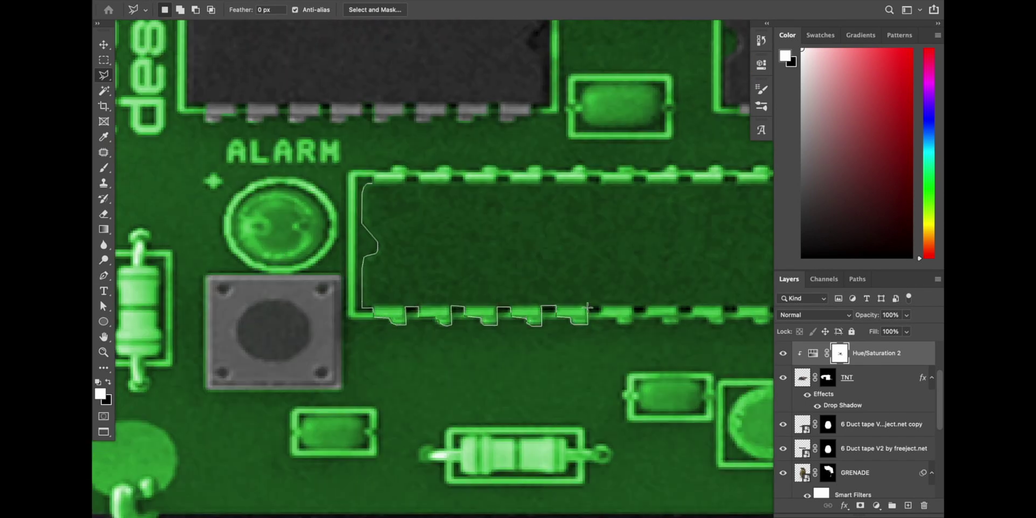
Trace along the lower IC's pin edge to add it to the selection.
left_click(678, 324)
left_click(679, 306)
scroll(655, 318, "right", 2)
scroll(687, 329, "right", 4)
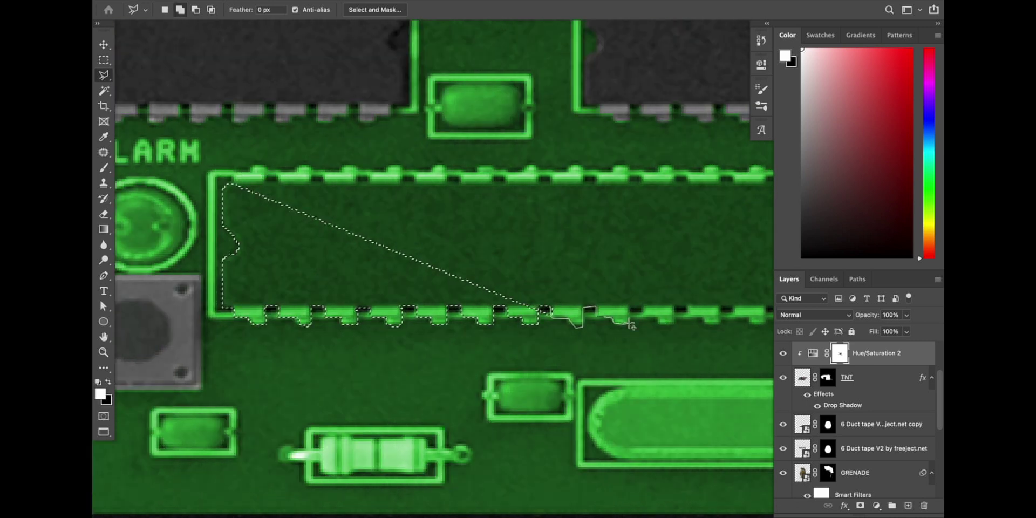
left_click(545, 305)
left_click(591, 308)
left_click(607, 307)
left_click(637, 308)
left_click(653, 307)
left_click(680, 308)
left_click(683, 305)
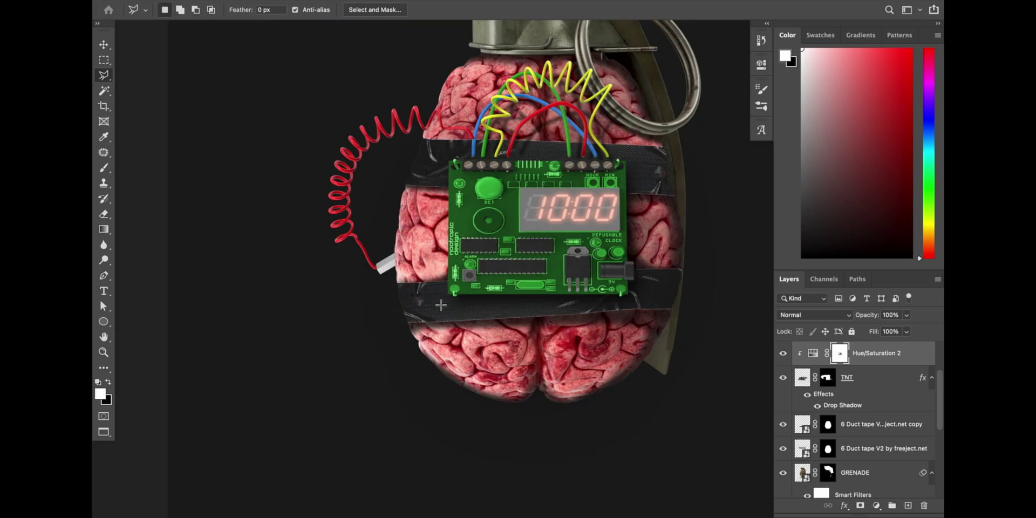
scroll(432, 205, "up", 5)
Select the DET button with an oval marquee and pick the 88888888 layer's blend mode.
left_click_drag(422, 185, 472, 210)
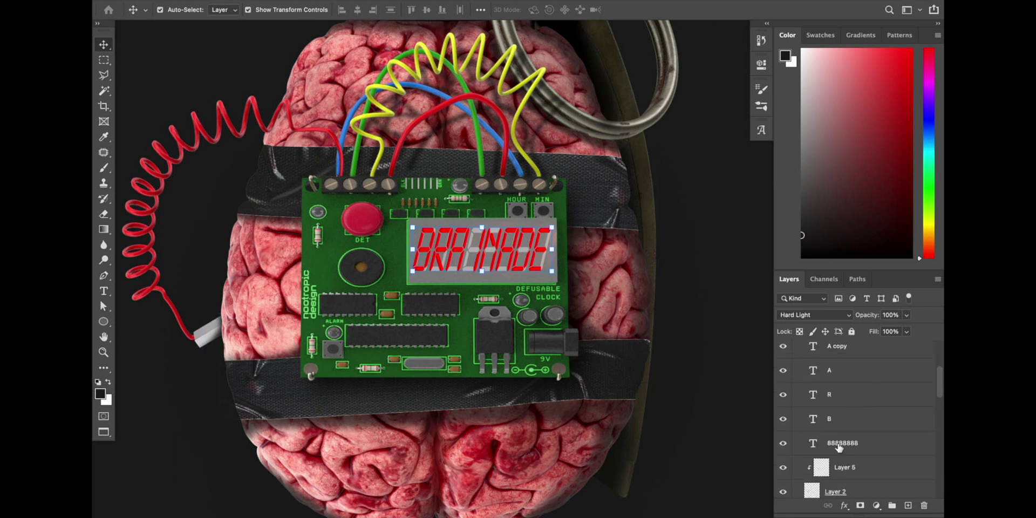
left_click(862, 442)
Keep 88888888 in Soft Light and convert the BRAINADE letter layers into one smart object.
key("Return")
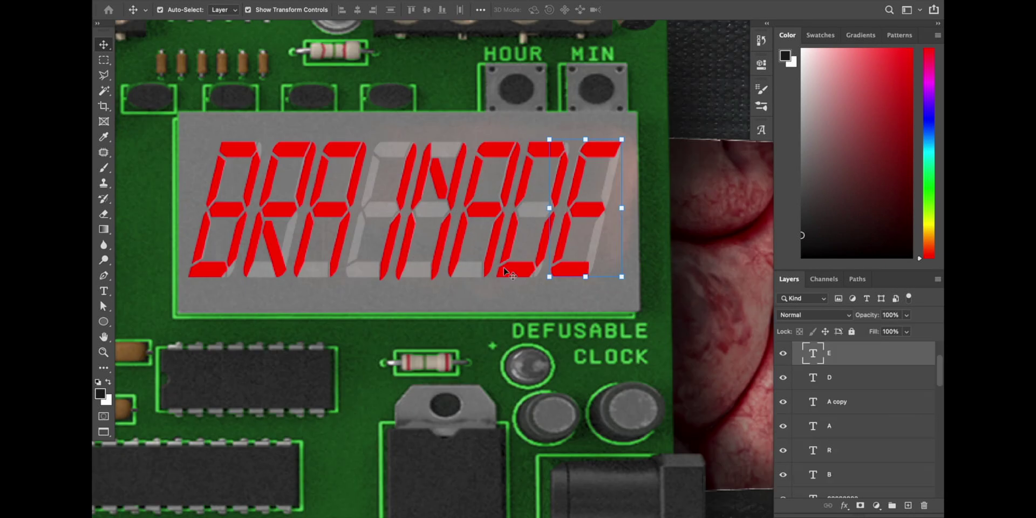
left_click(846, 374, "shift")
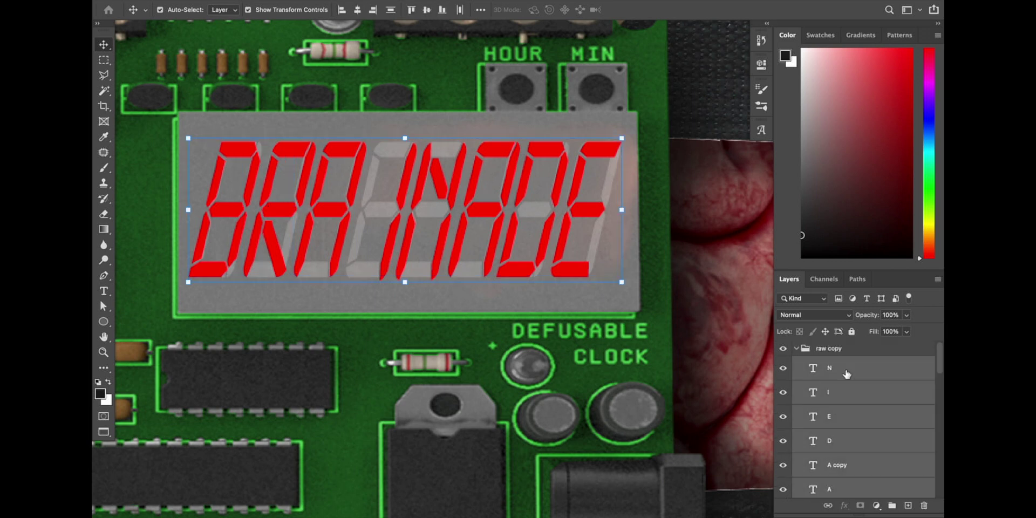
right_click(846, 374)
left_click(798, 427)
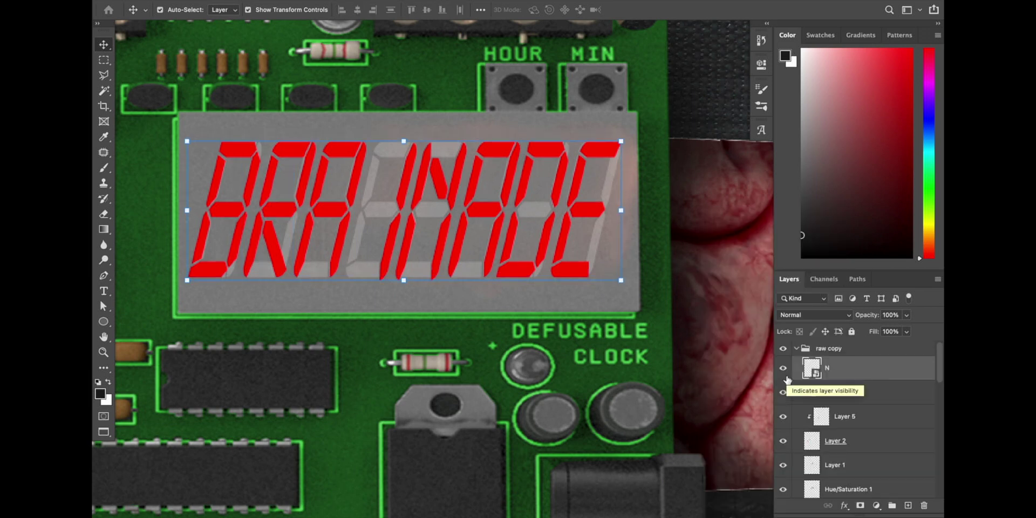
Duplicate the letters smart object and apply a Gaussian Blur to the copy for a glow.
key("Return")
mouse_move(422, 132)
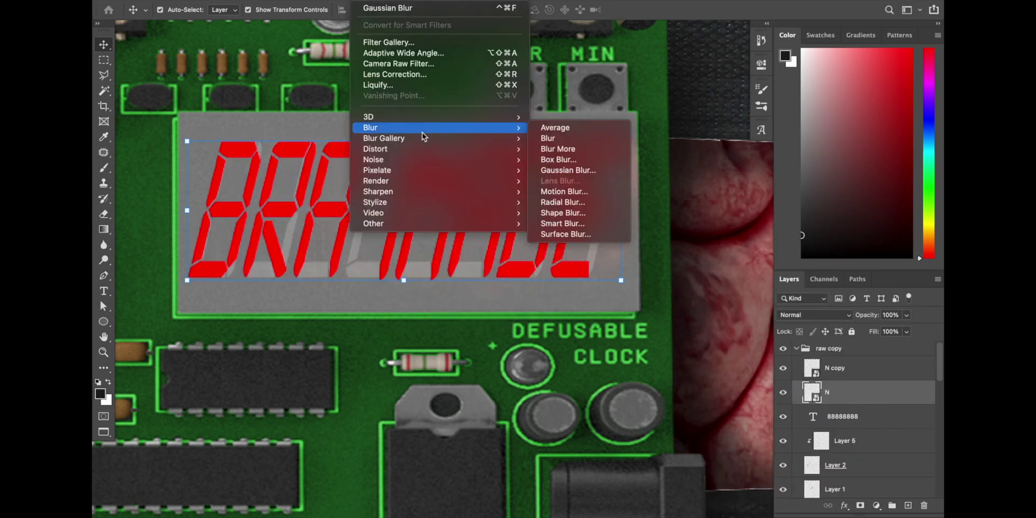
left_click(564, 173)
left_click_drag(664, 296, 656, 294)
key("Return")
Add a Hue/Saturation layer clipped to N copy, shifting hue +2 toward orange.
left_click(875, 506)
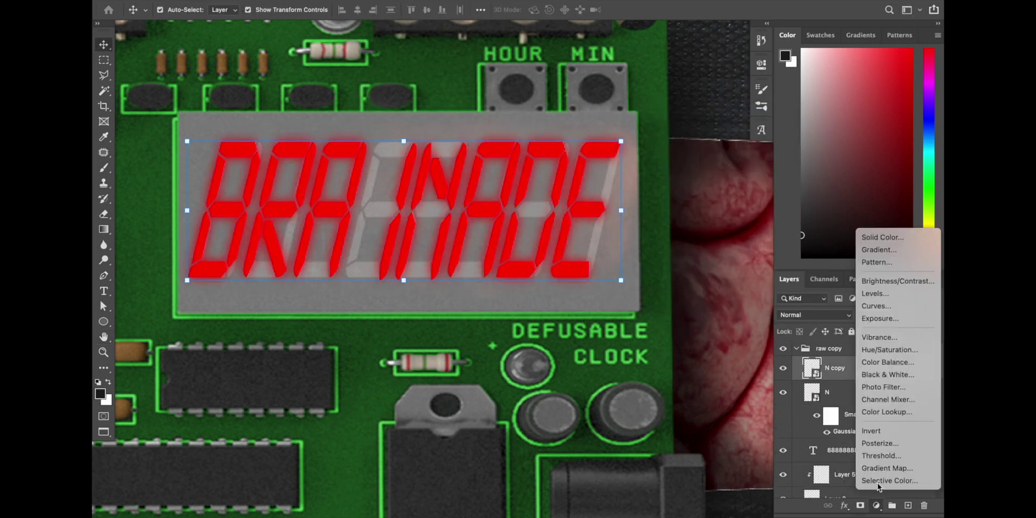
left_click(876, 365)
left_click(671, 205)
left_click(659, 261)
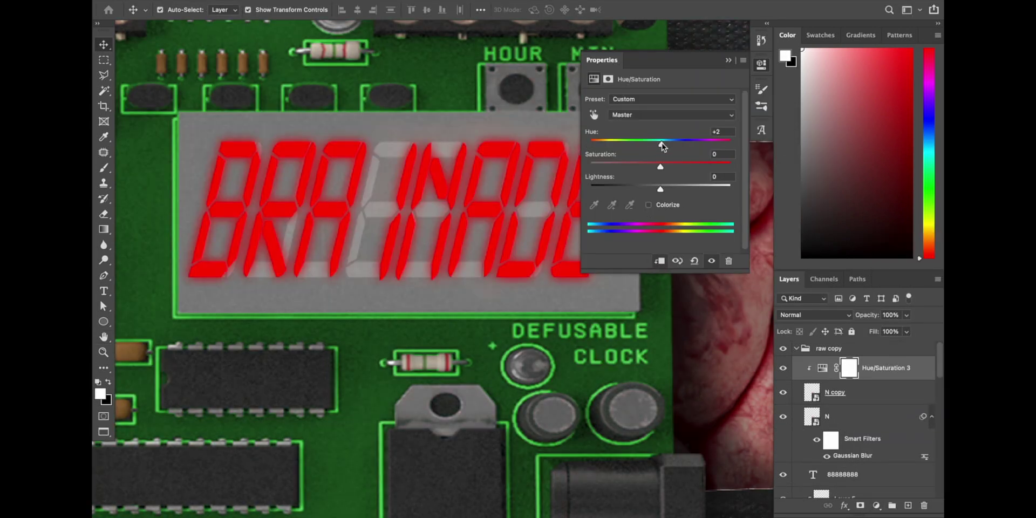
left_click_drag(660, 144, 662, 143)
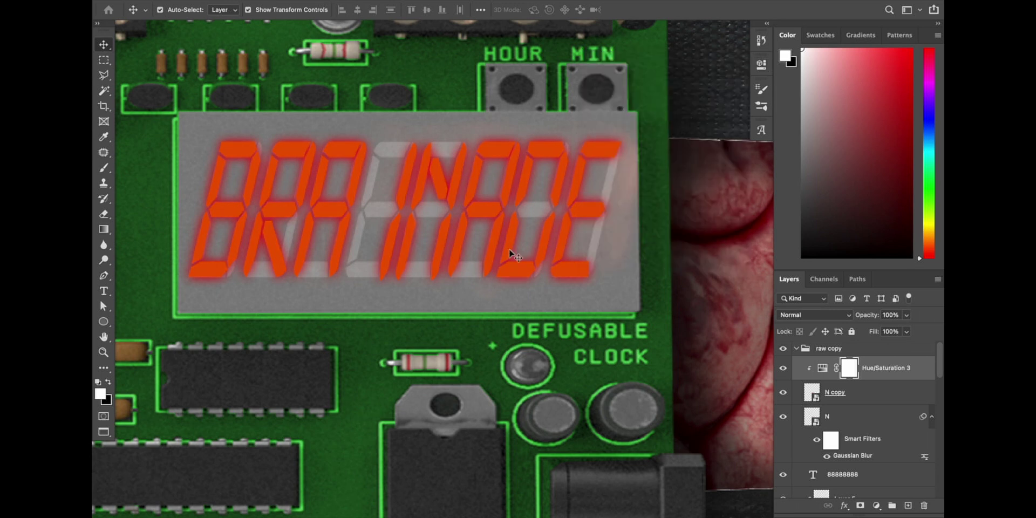
scroll(492, 251, "down", 5)
scroll(492, 251, "down", 3)
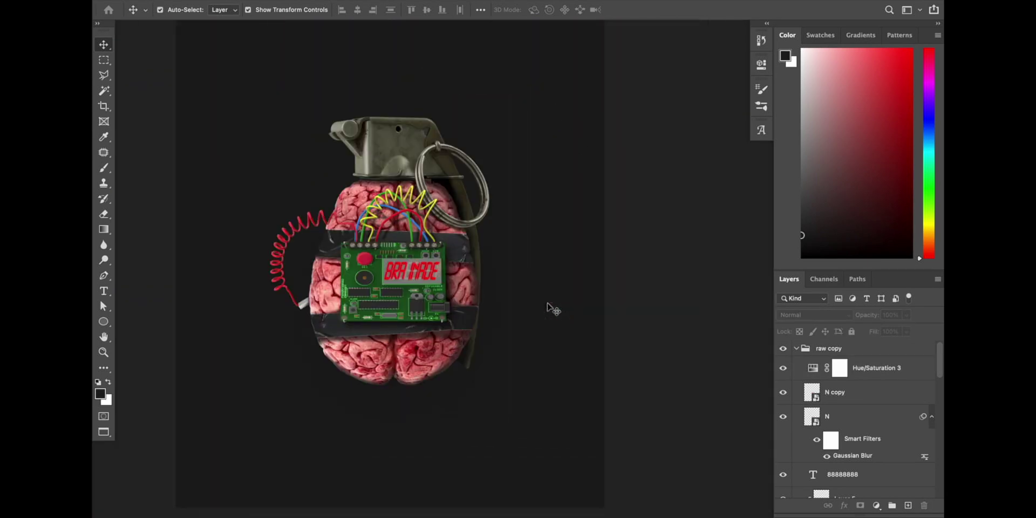
Collapse the raw copy group and convert it into a smart object.
left_click(796, 348)
left_click(832, 349)
right_click(833, 349)
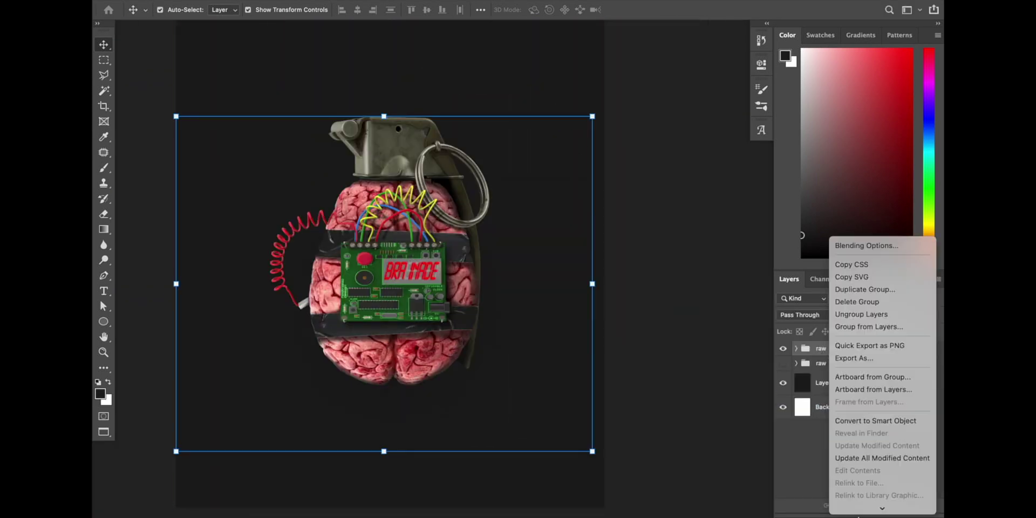
left_click(845, 395)
Add a Gradient Map adjustment and edit its gradient stop colours.
left_click(876, 505)
left_click(896, 482)
left_click(648, 102)
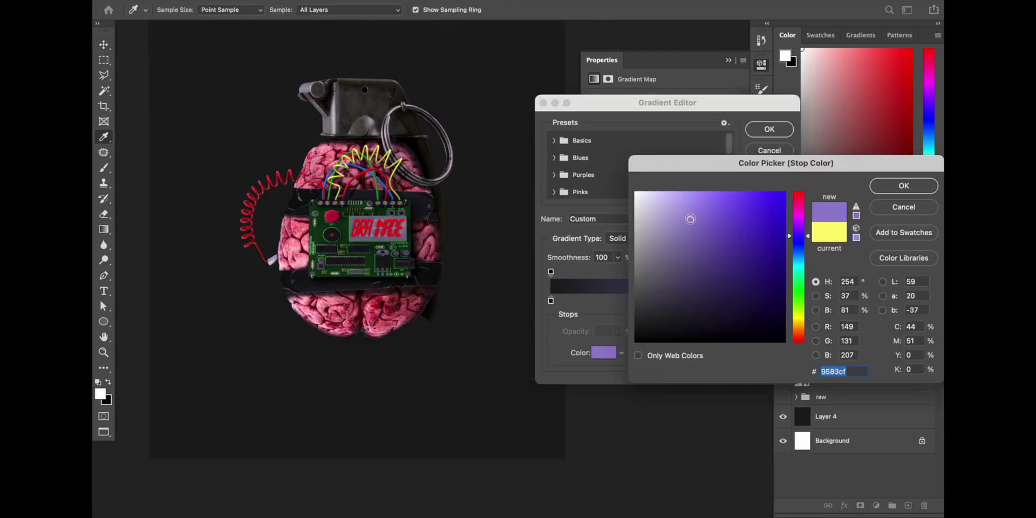
key("Escape")
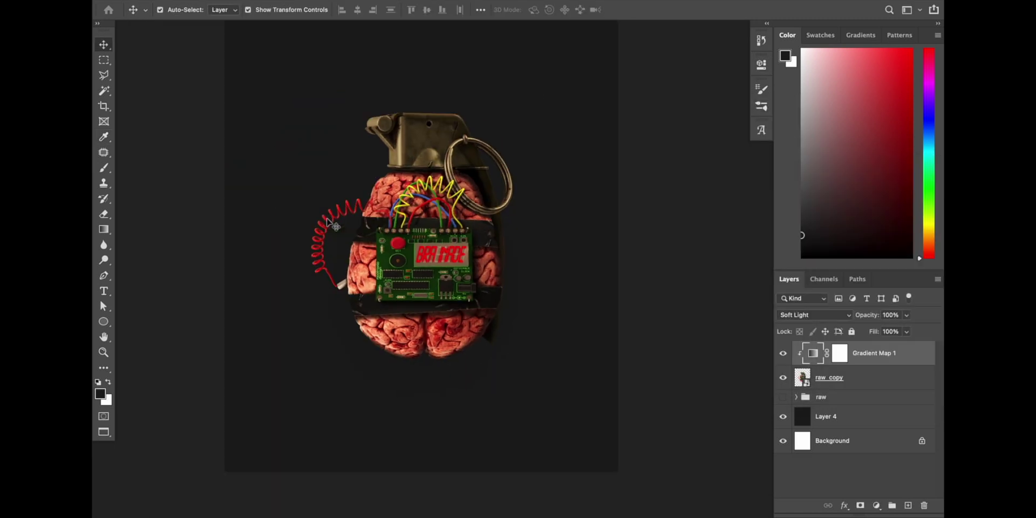
scroll(517, 251, "down", 2)
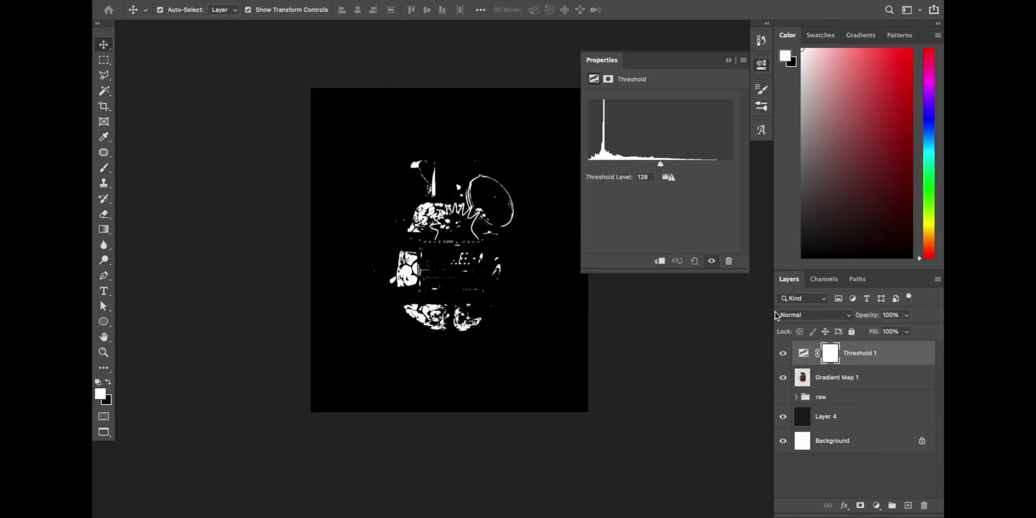
Hide the trial Threshold adjustment and open Add Noise at 9.51% Gaussian monochromatic.
mouse_move(664, 168)
left_mouse_down()
mouse_move(642, 168)
mouse_move(664, 169)
left_mouse_up()
left_click(732, 59)
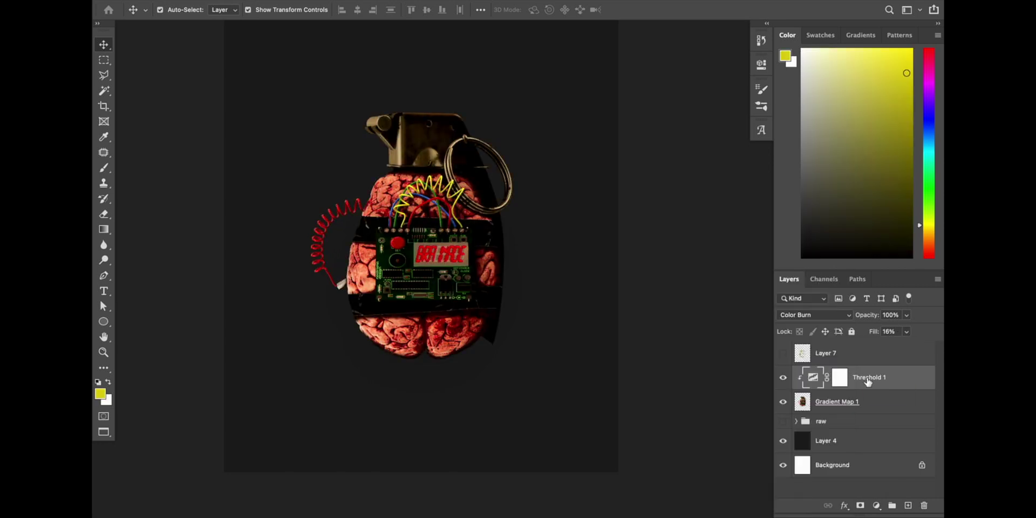
left_click(783, 377)
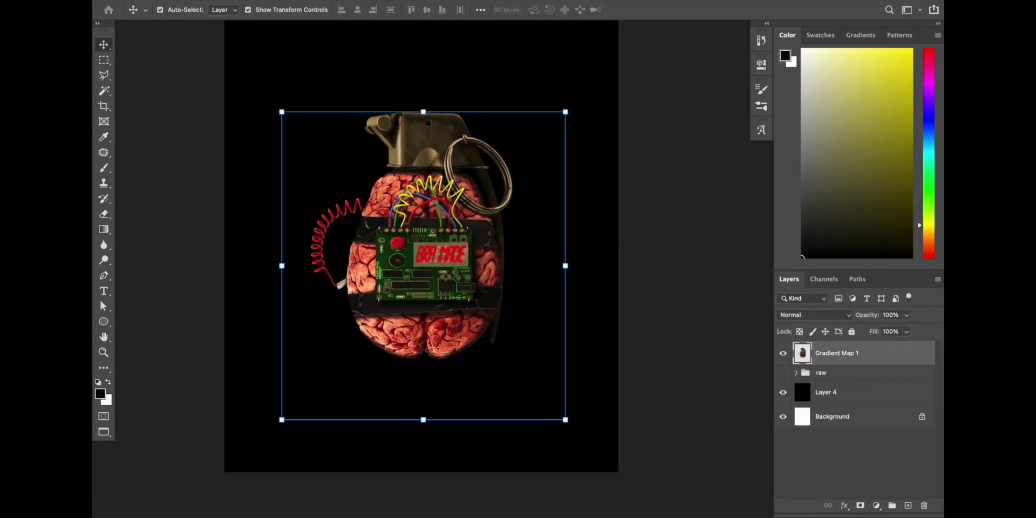
left_click(340, 1)
left_click(560, 157)
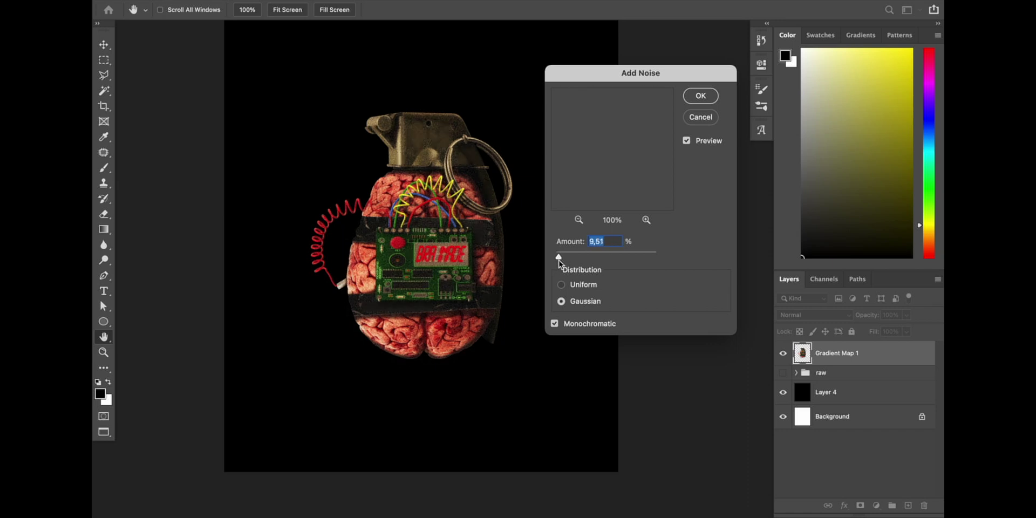
Apply the noise, then grade the grenade in Camera Raw: contrast +20, texture +27, vibrance +26.
left_click(700, 96)
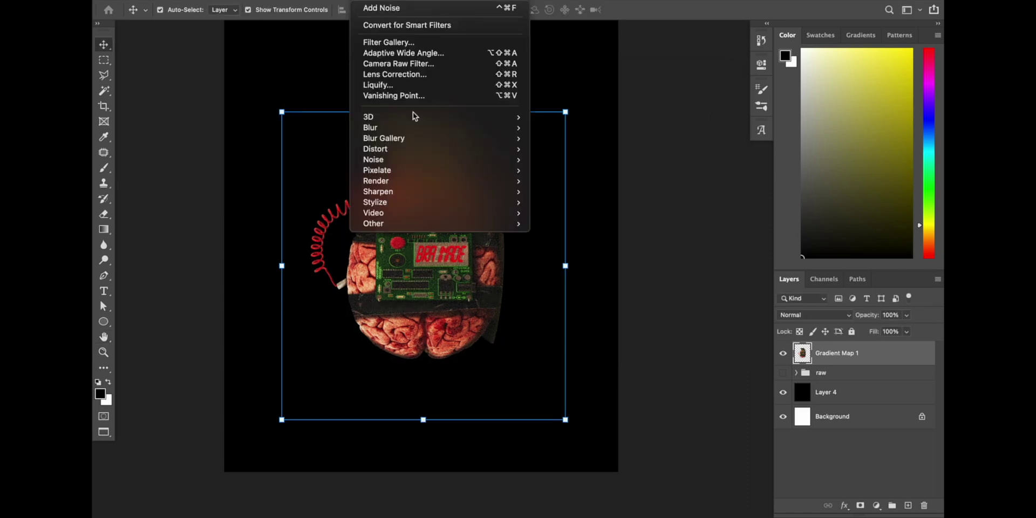
left_click_drag(810, 229, 818, 249)
left_click_drag(811, 287, 817, 291)
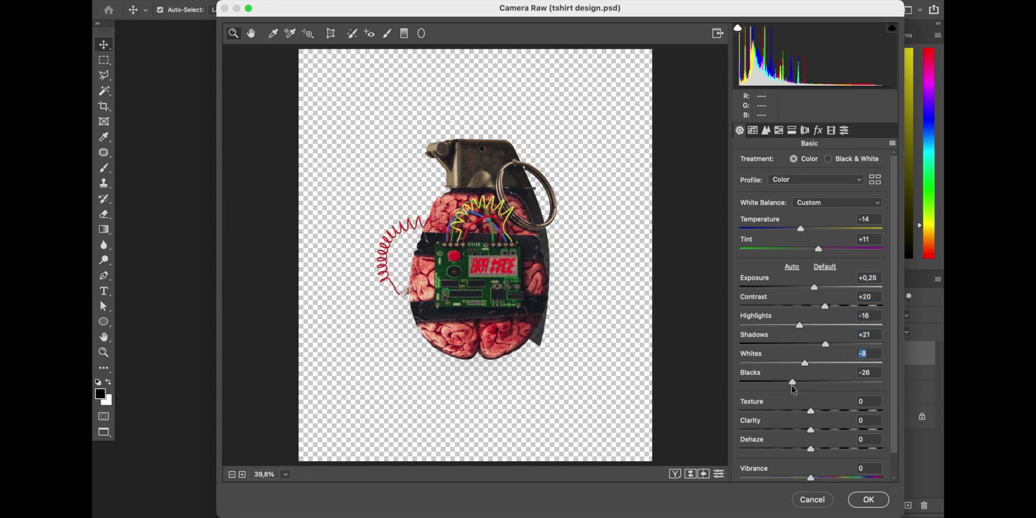
left_click_drag(831, 478, 829, 478)
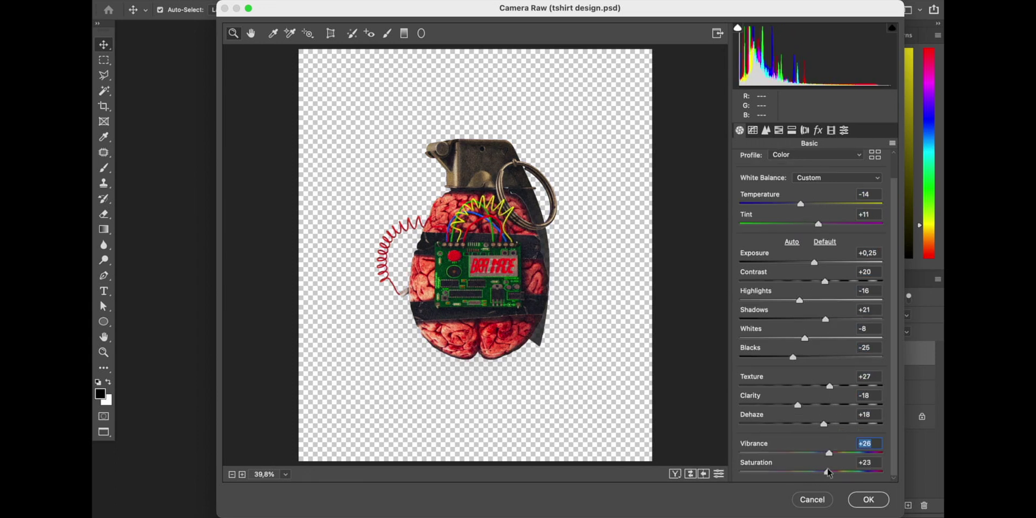
left_click(862, 500)
Move the grenade down and left and enlarge it slightly.
key("ctrl+minus")
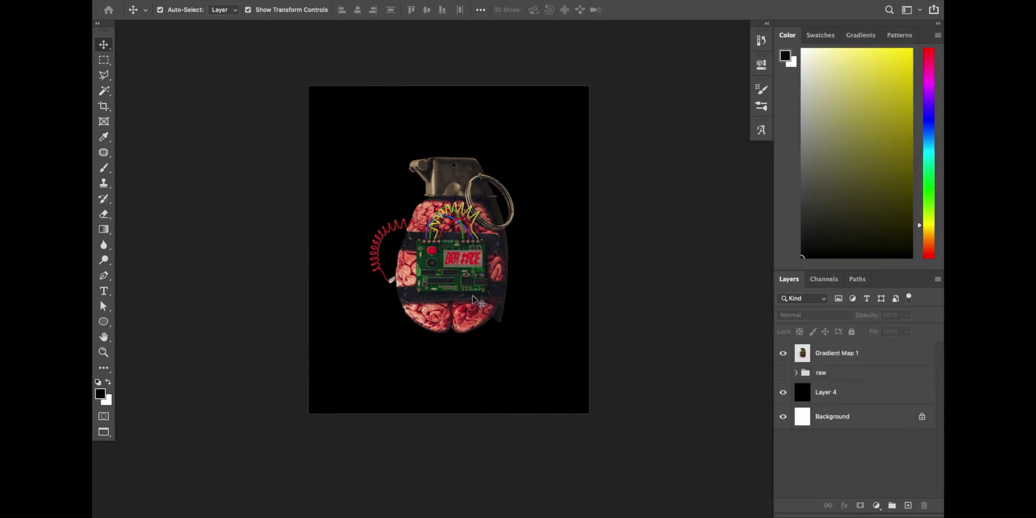
left_click_drag(459, 238, 448, 257)
left_click_drag(540, 171, 556, 157)
left_click(631, 255)
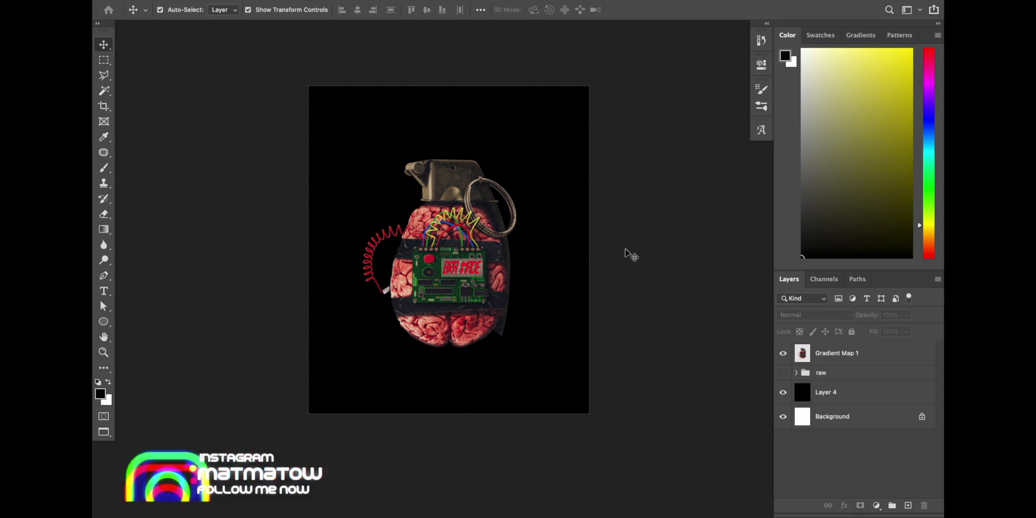
scroll(468, 263, "up", 3)
scroll(520, 272, "down", 2)
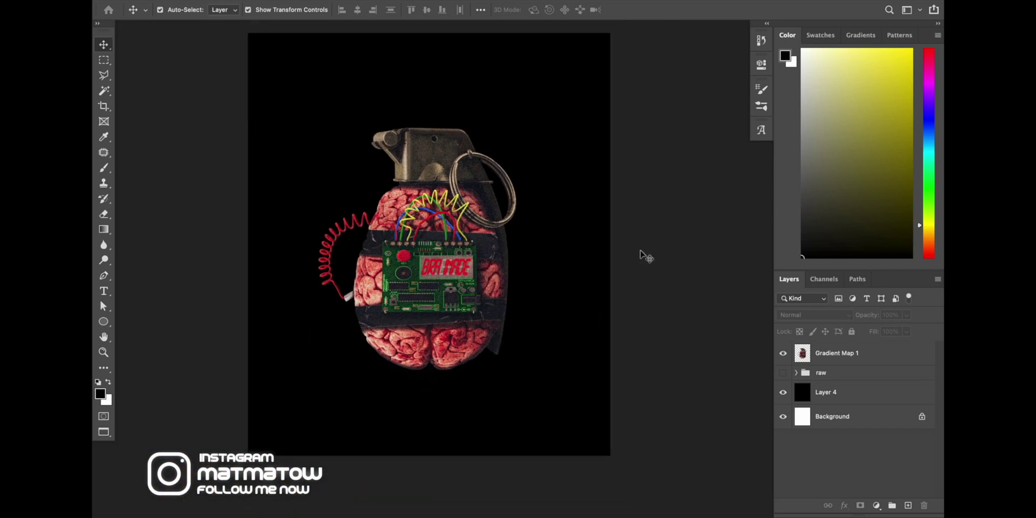
Try darkening the midtones with Levels, then cancel without applying.
key("ctrl+l")
left_click_drag(648, 244, 661, 244)
key("Escape")
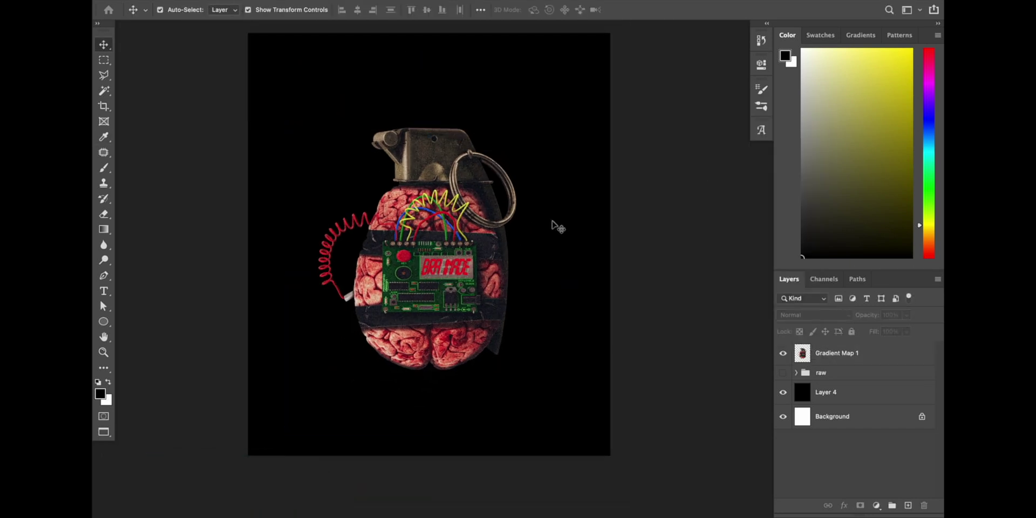
Place the rainbow bubble 20.png and shape it into an upright oval around the grenade.
mouse_move(335, 487)
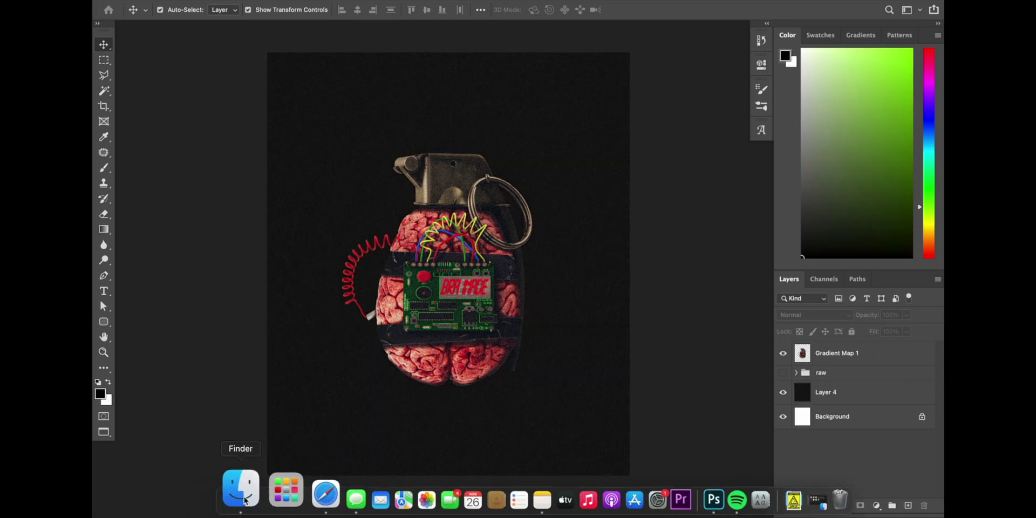
left_click(238, 488)
left_click_drag(499, 199, 445, 371)
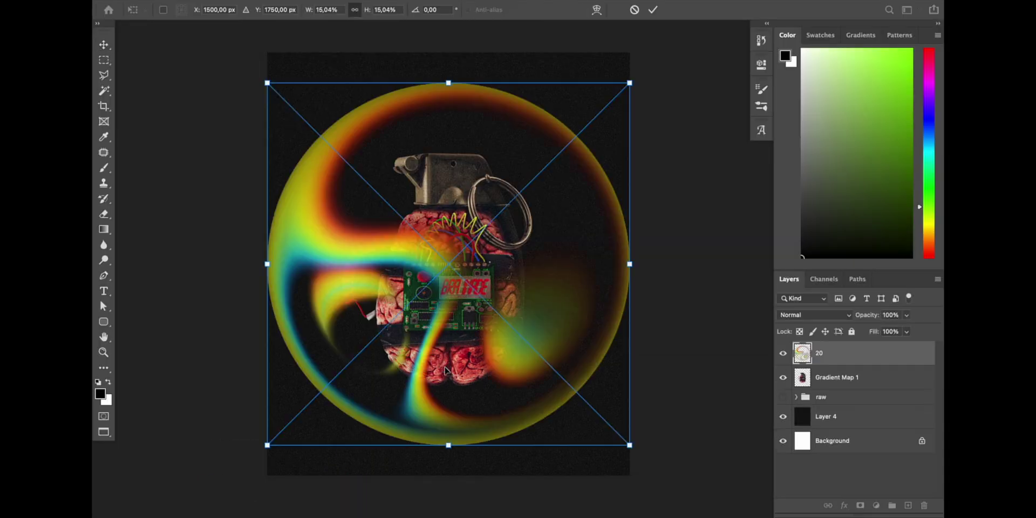
key("Return")
left_click_drag(630, 264, 595, 257)
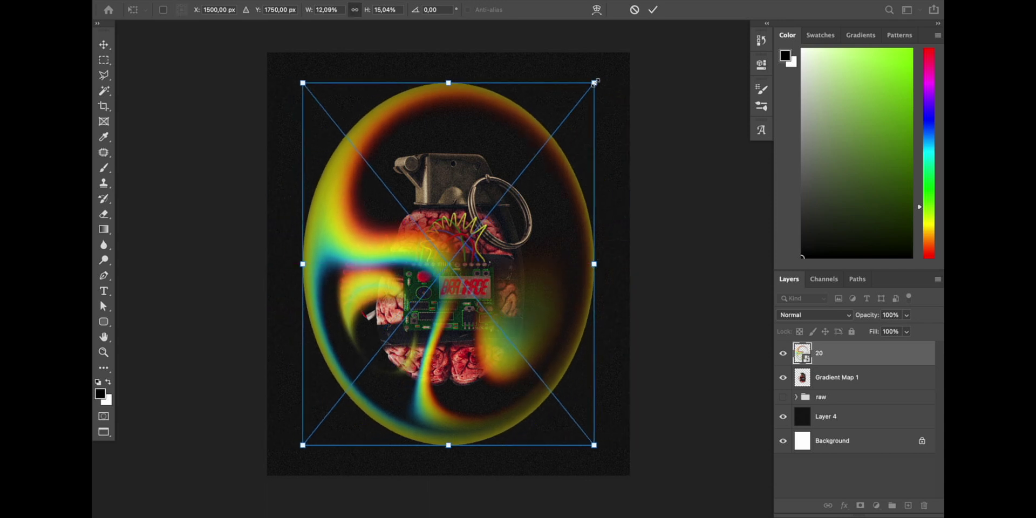
left_click_drag(594, 82, 561, 138)
key("Return")
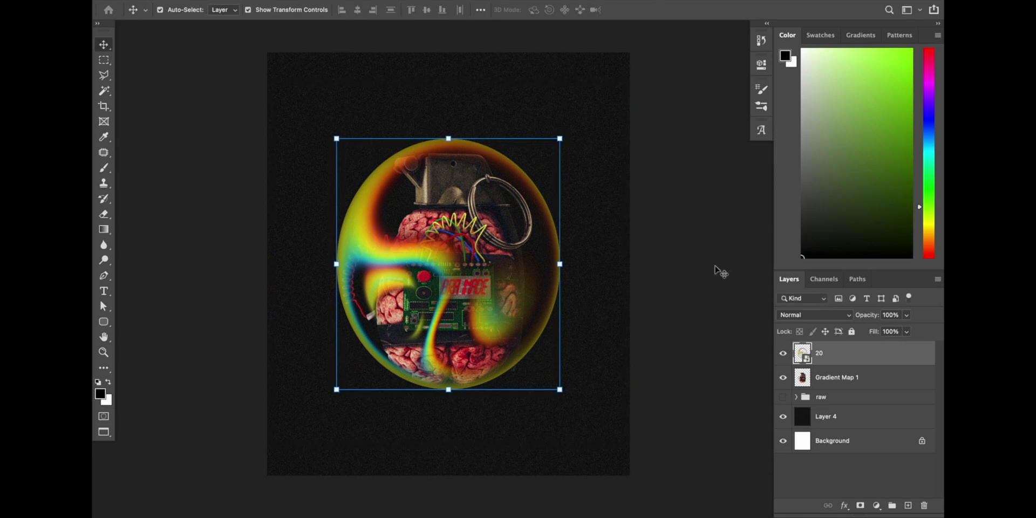
Set the bubble layer to Screen blend mode and apply Add Noise to it.
left_click(789, 315)
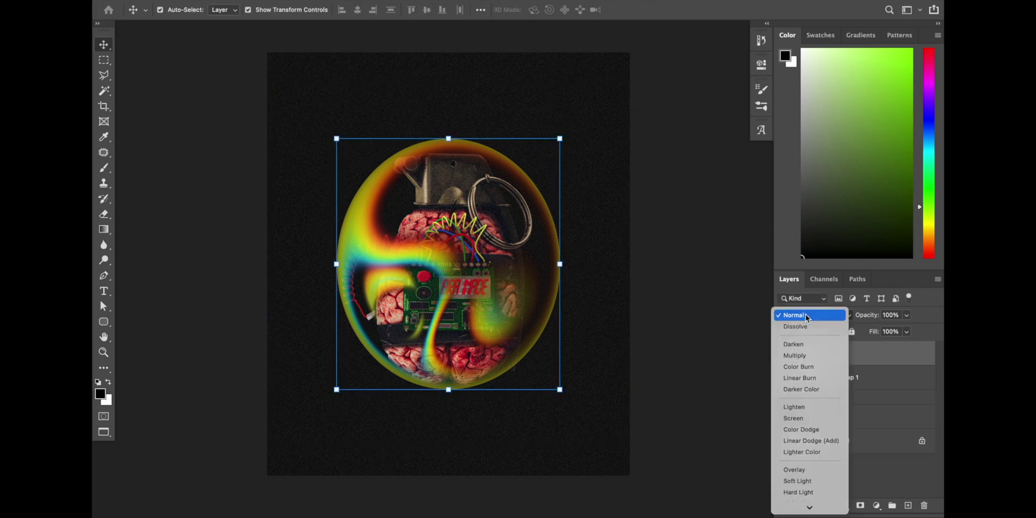
left_click(798, 421)
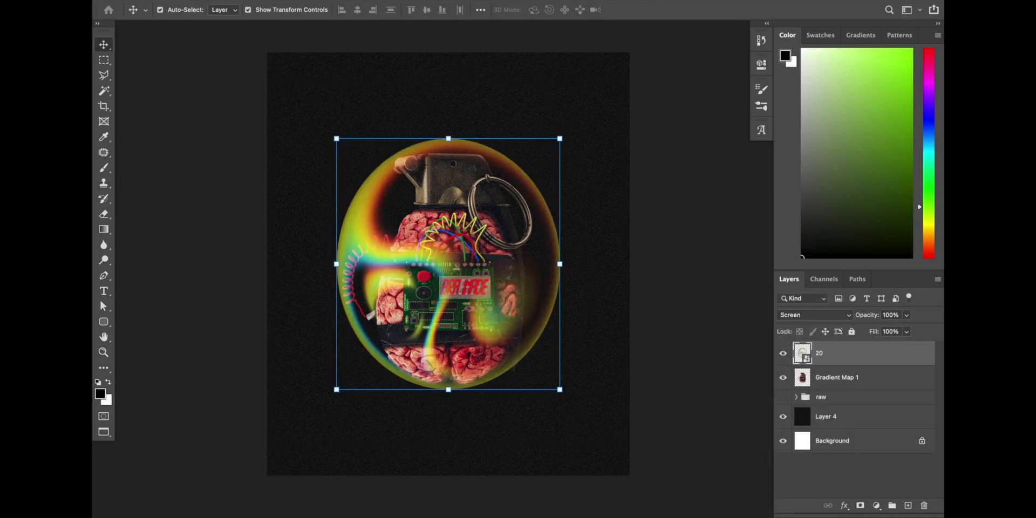
left_click(367, 1)
mouse_move(406, 162)
left_click(555, 161)
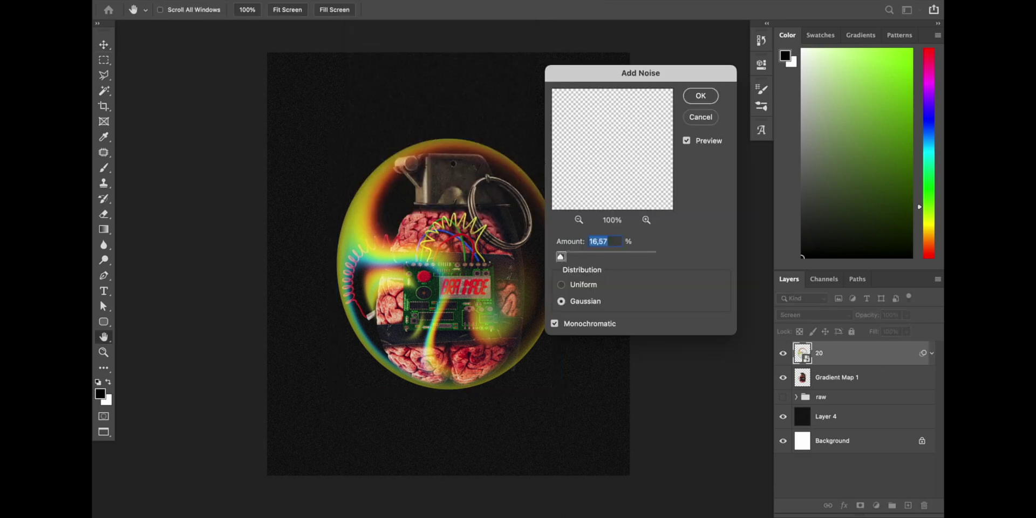
left_click(701, 96)
Fade the bubble's brightest highlights using Blend If in the blending options.
double_click(909, 355)
left_click_drag(798, 279, 795, 278)
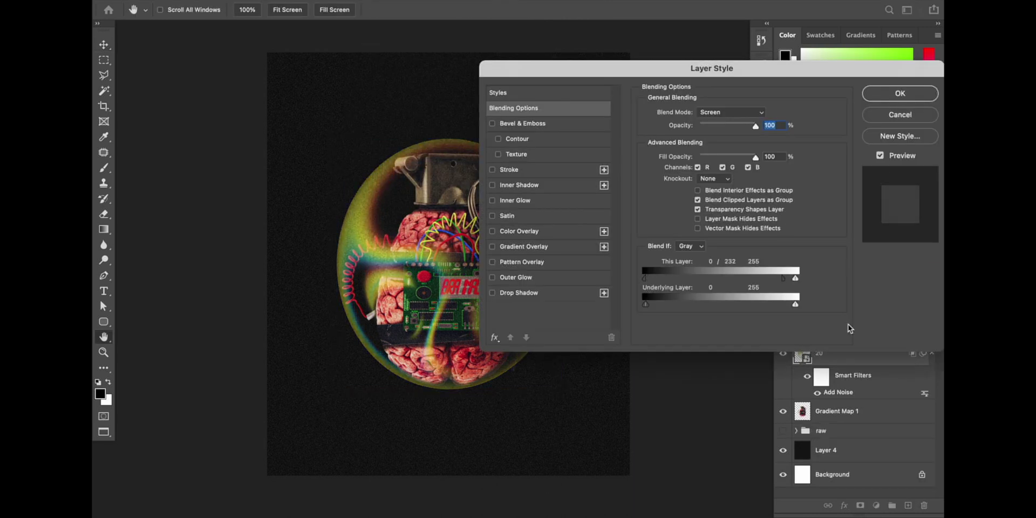
key("Return")
key("ctrl+t")
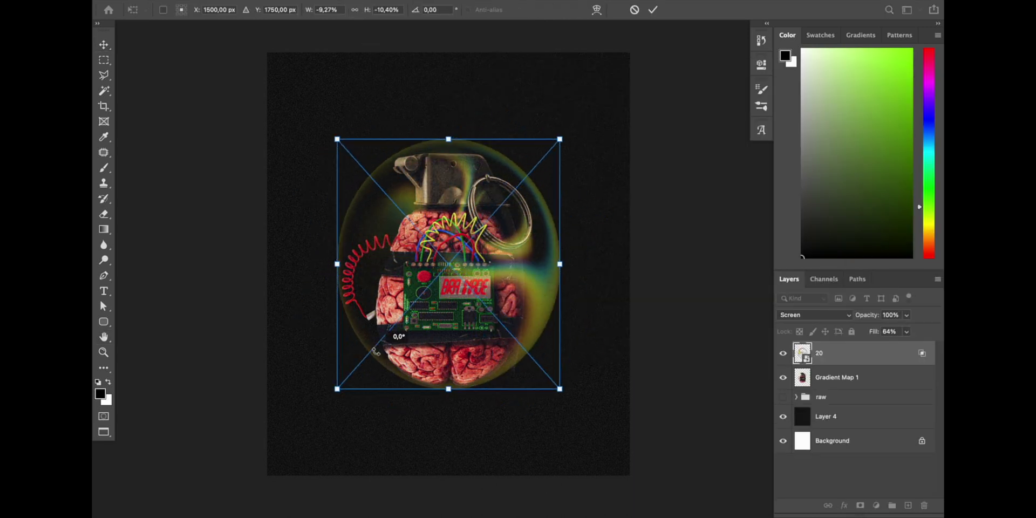
key("Return")
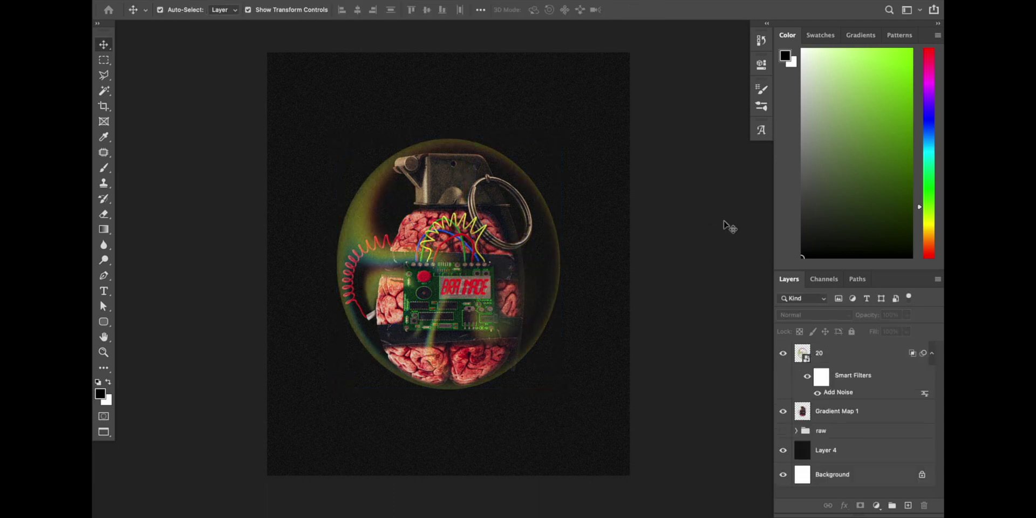
Shift the bubble's hue slightly with Hue/Saturation and stretch it a bit taller.
left_click(852, 357)
key("ctrl+u")
left_click_drag(667, 194, 657, 200)
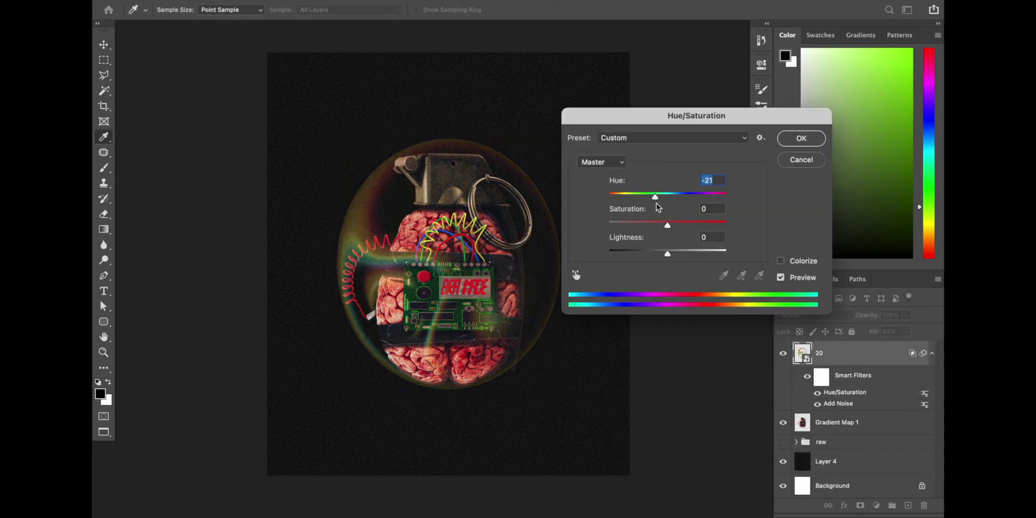
key("Return")
left_click_drag(456, 393, 451, 397)
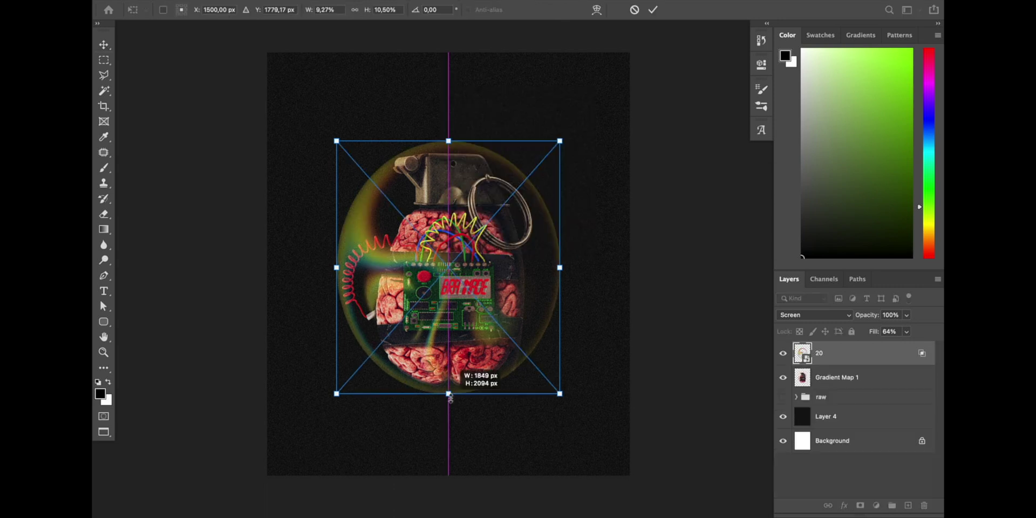
key("Return")
Start a new text layer beside the grenade and open the font list.
key("t")
left_click(343, 222)
left_click(227, 10)
Type BRAINADE in the Starsion font and scale it to fit across the grenade.
left_click(226, 54)
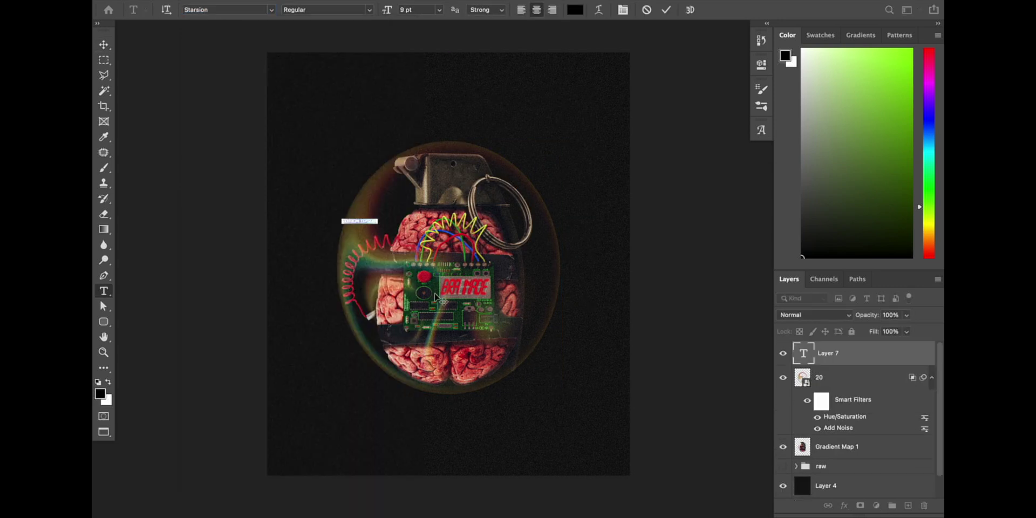
type("BRAINADE")
left_click_drag(372, 223, 558, 195)
key("Return")
key("Return")
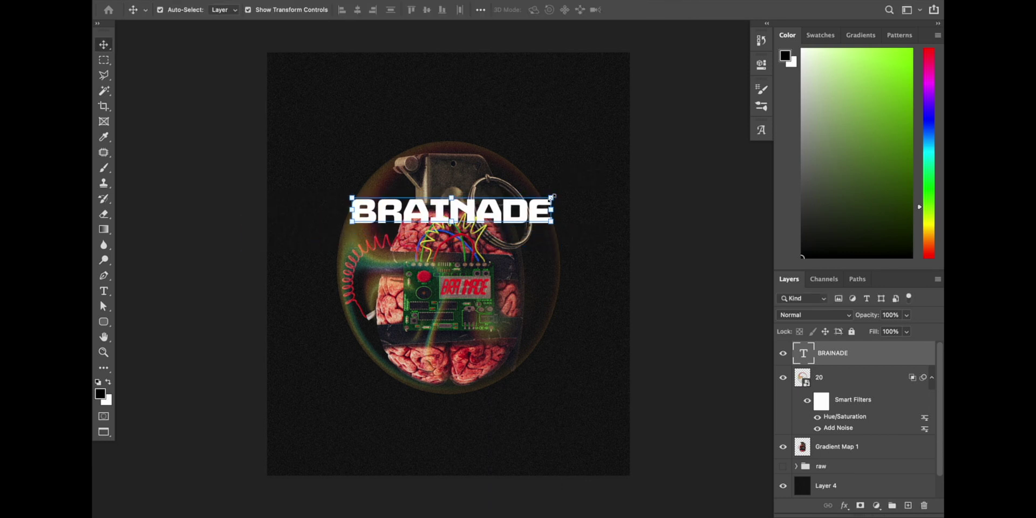
scroll(520, 270, "up", 2)
left_click_drag(561, 164, 563, 163)
key("Return")
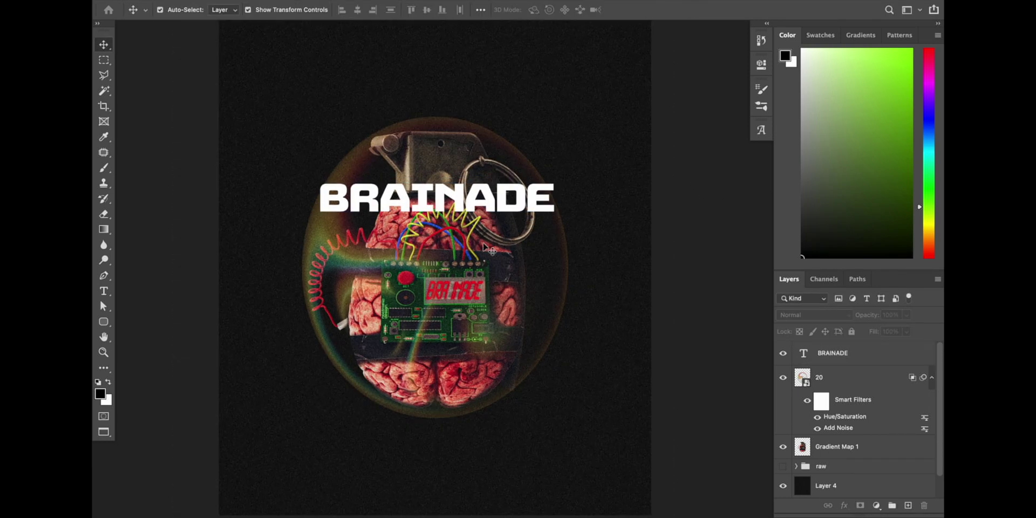
scroll(492, 252, "down", 2)
scroll(492, 251, "up", 2)
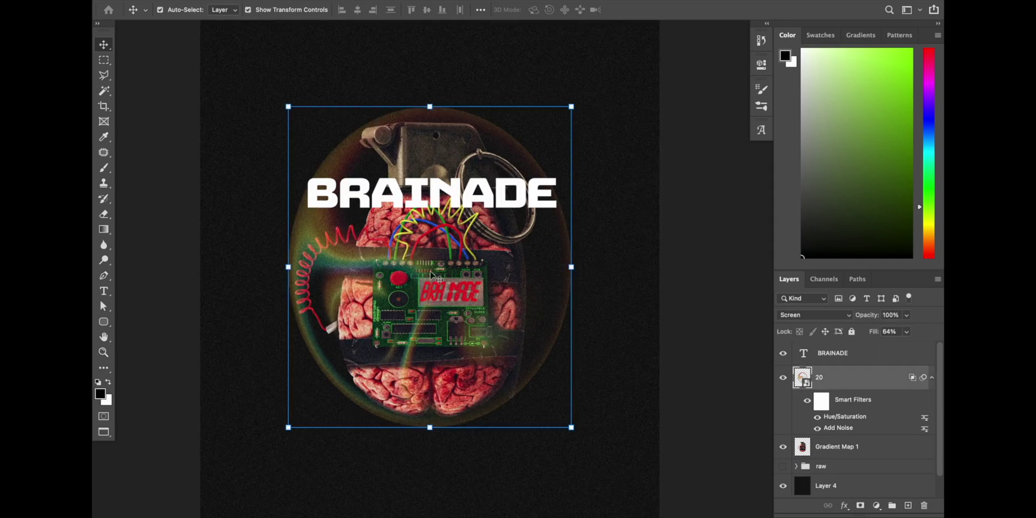
Add the TICK TOCK text and centre it above BRAINADE.
key("t")
left_click(413, 284)
type("TICK")
left_click(104, 46)
key("ctrl+t")
left_click_drag(414, 284, 441, 170)
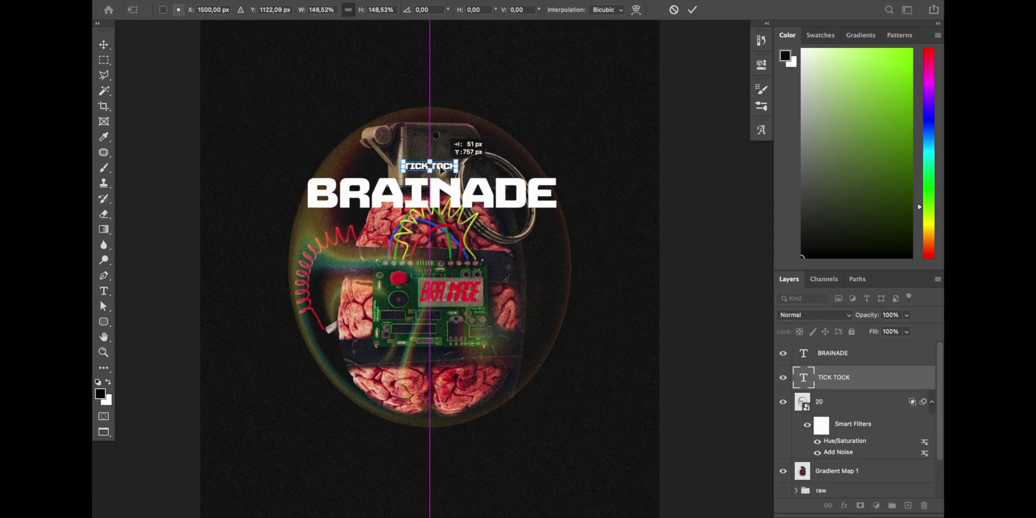
key("Return")
key("ctrl+t")
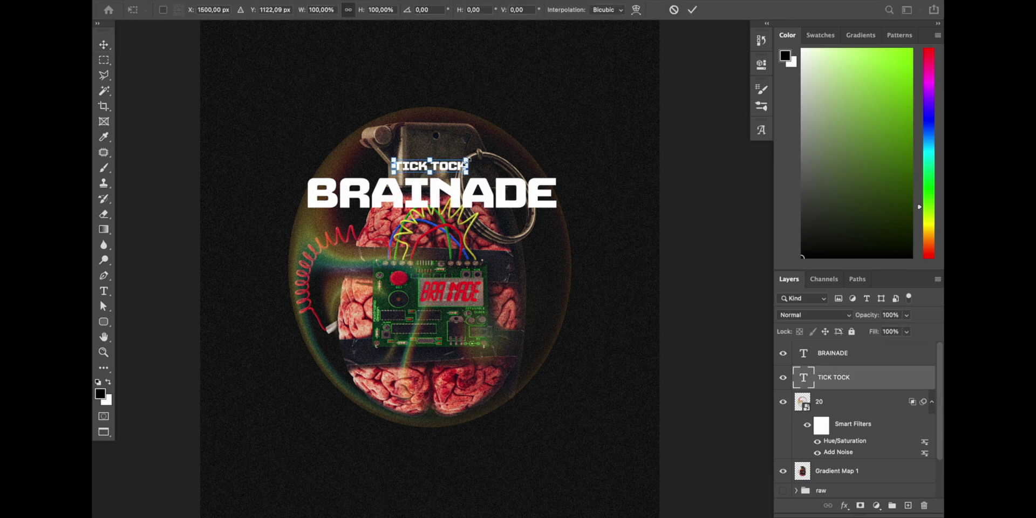
key("Return")
Enlarge the BRAINADE title slightly.
scroll(544, 236, "down", 1)
left_click(544, 236)
scroll(518, 270, "up", 1)
key("ctrl+t")
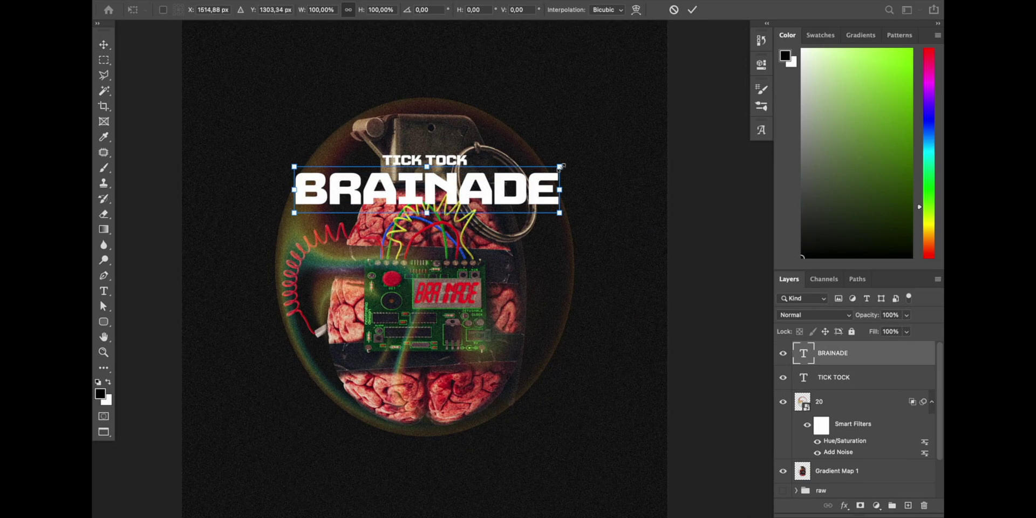
left_click_drag(564, 163, 572, 159)
key("Return")
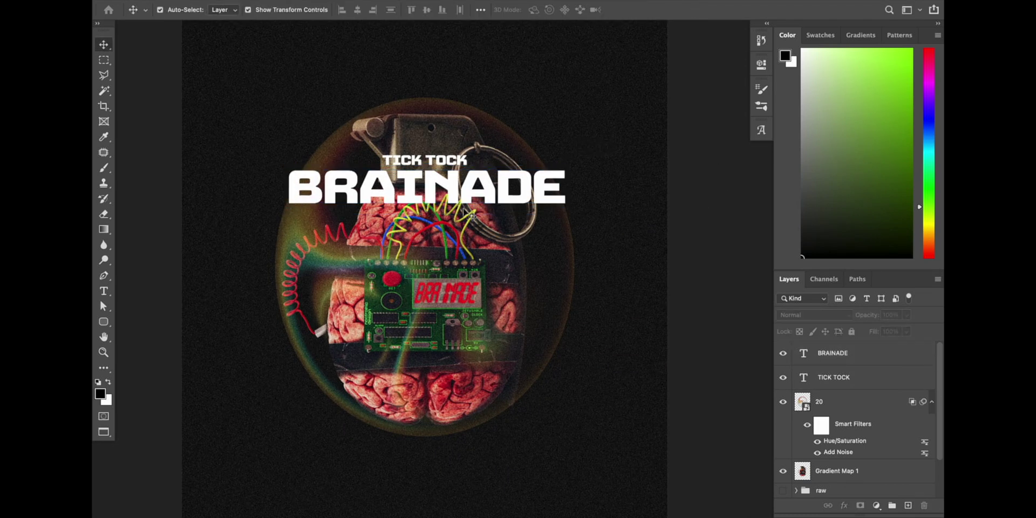
Rasterize the BRAINADE text layer.
right_click(842, 353)
left_click(777, 368)
scroll(438, 200, "up", 3)
Trace the yellow wire peak with the Pen tool and mask it so it overlaps the lettering.
key("p")
left_click(487, 95)
right_click(513, 215)
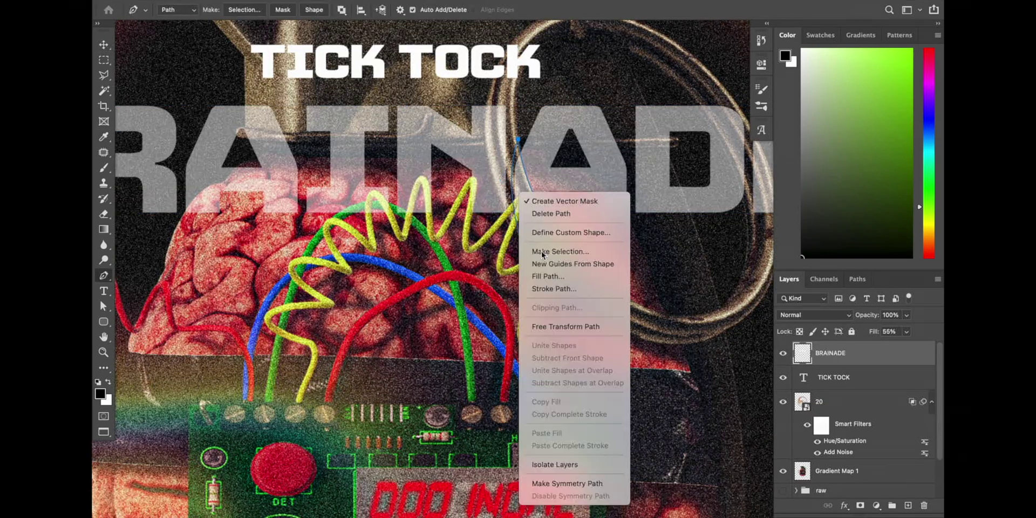
key("Escape")
left_click_drag(512, 231, 522, 247)
key("Escape")
scroll(365, 243, "up", 3)
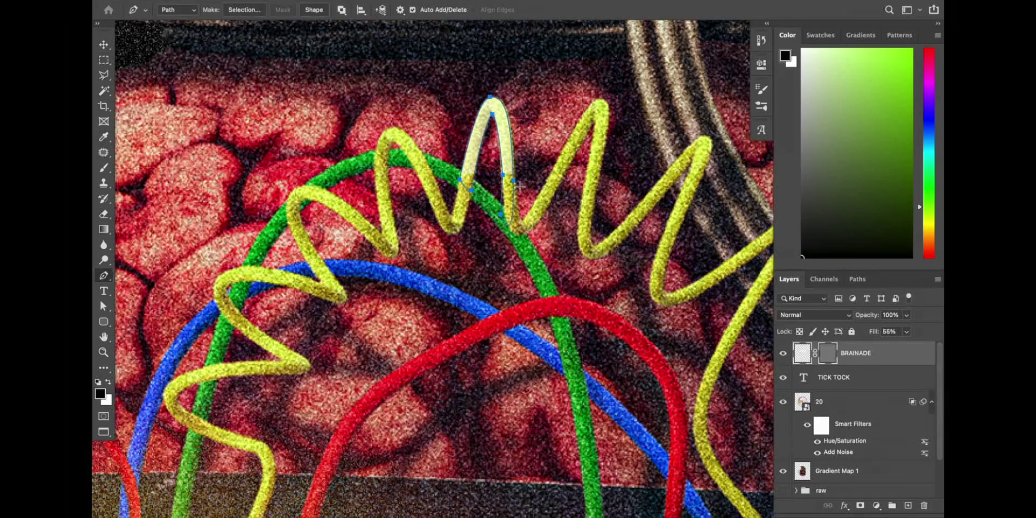
left_click_drag(375, 215, 377, 197)
key("ctrl+Return")
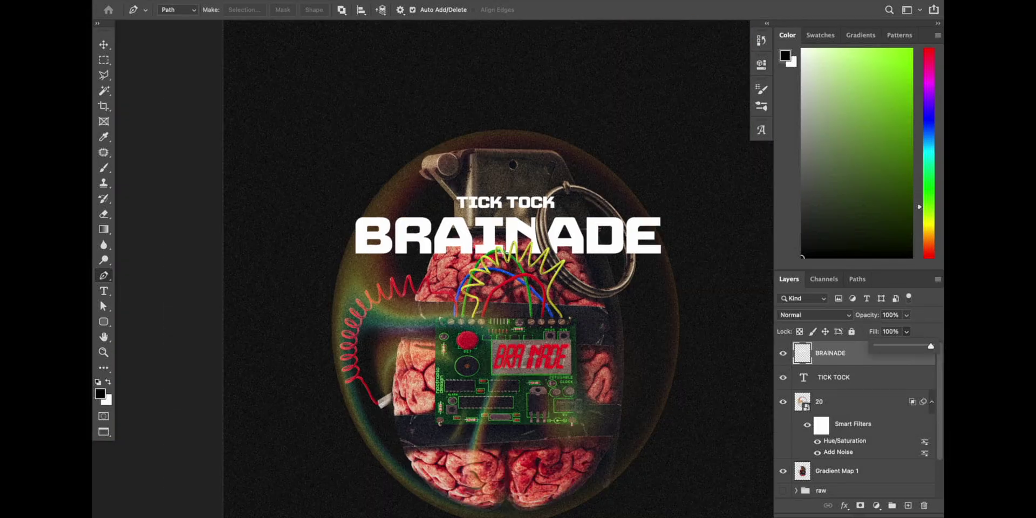
key("ctrl+minus")
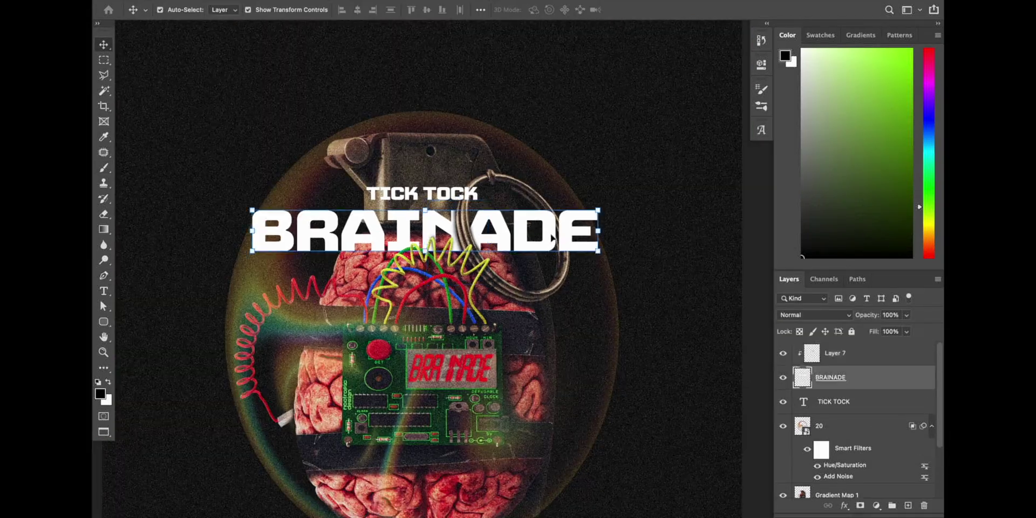
key("ctrl+minus")
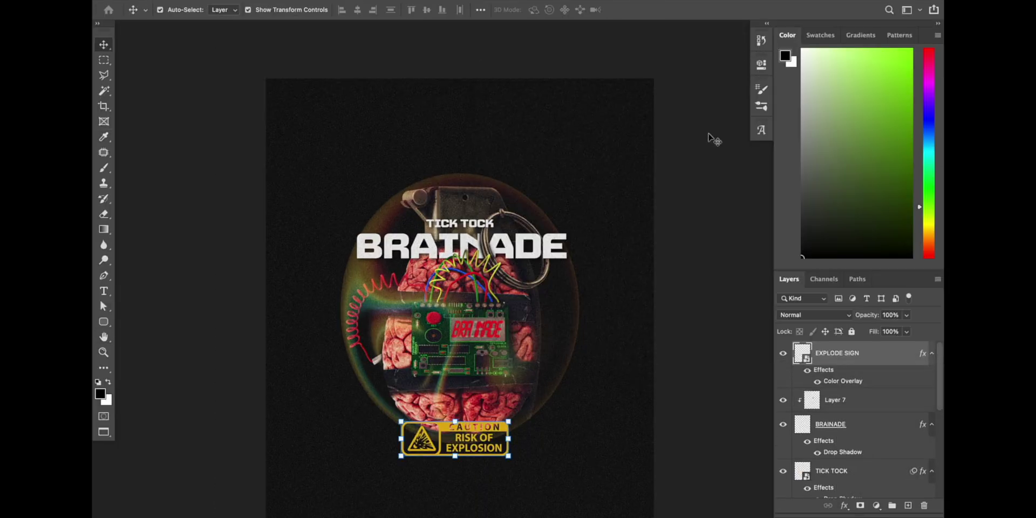
Turn the caution sign yellow and begin resizing it below the grenade.
key("ctrl+minus")
key("ctrl+plus")
key("ctrl+plus")
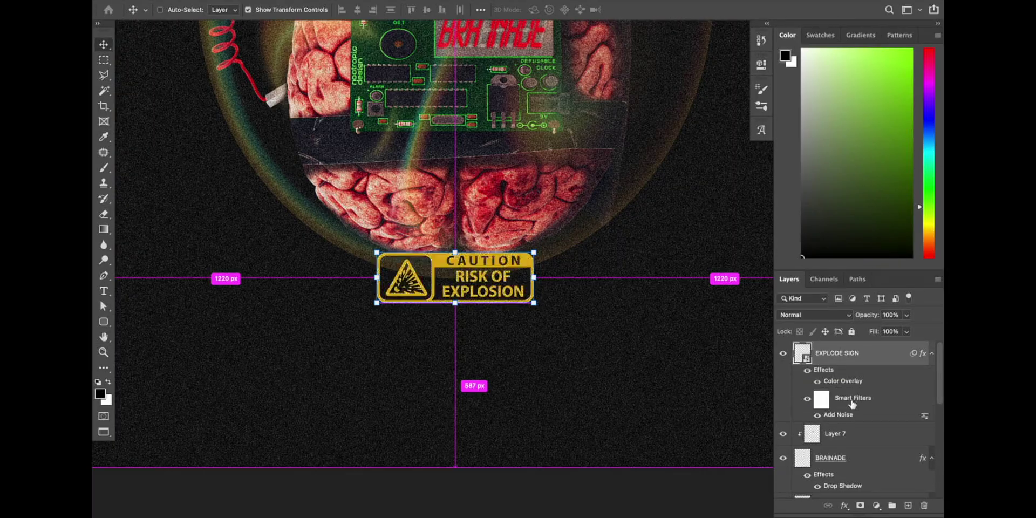
key("ctrl+t")
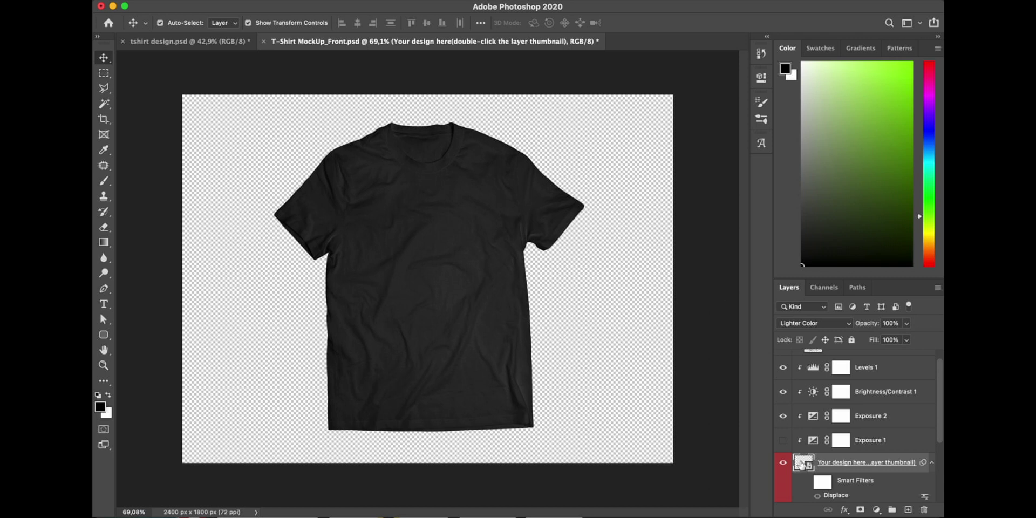
Place the Brainade artwork in the 'Your design here' placeholder (Bagde.psb), save, and dismiss the error.
double_click(801, 463)
left_click(783, 362)
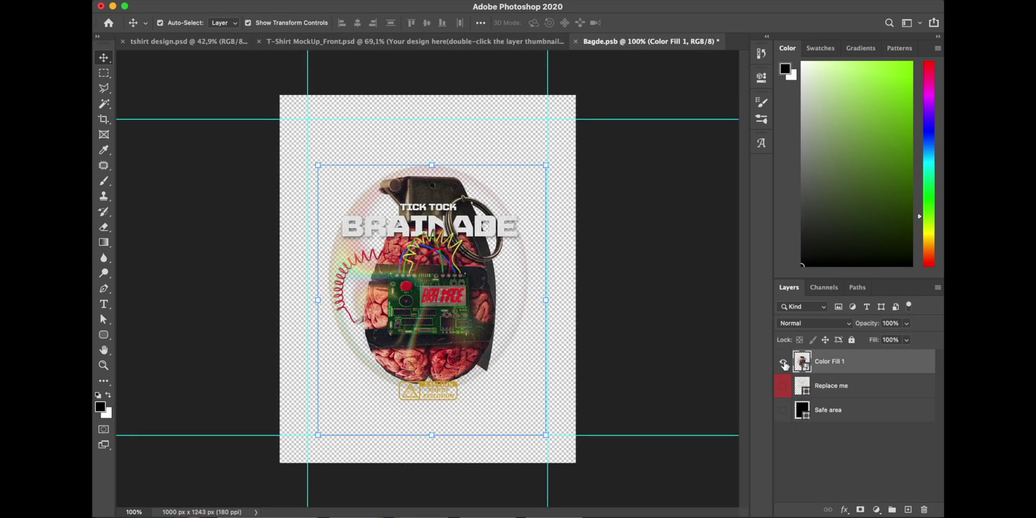
left_click(575, 42)
left_click(573, 195)
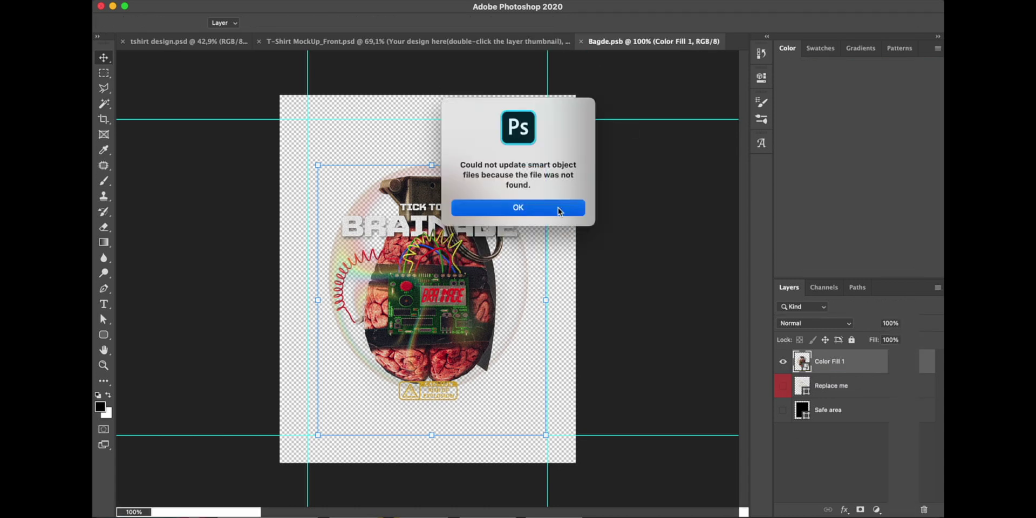
left_click(559, 209)
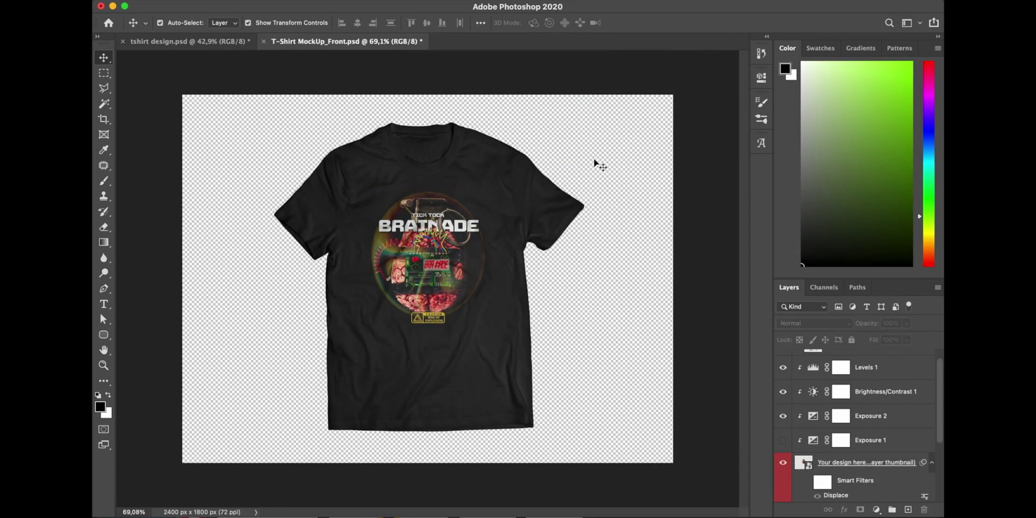